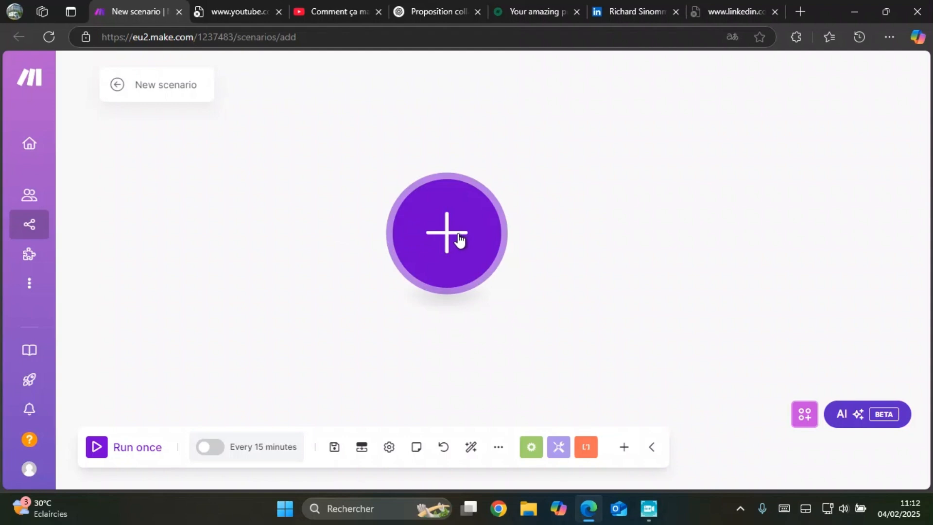
Step: Go to the data stores page and start adding a new data store
{"action": "mouse_move", "coordinate": [446, 240]}
{"action": "left_mouse_down"}
{"action": "mouse_move", "coordinate": [457, 255]}
{"action": "mouse_move", "coordinate": [457, 239]}
{"action": "left_mouse_up"}
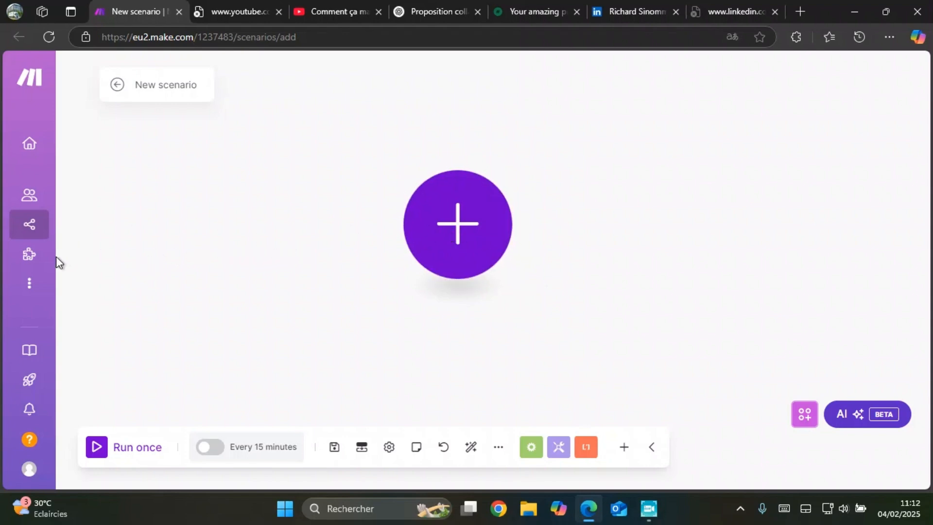
{"action": "left_click", "coordinate": [29, 290]}
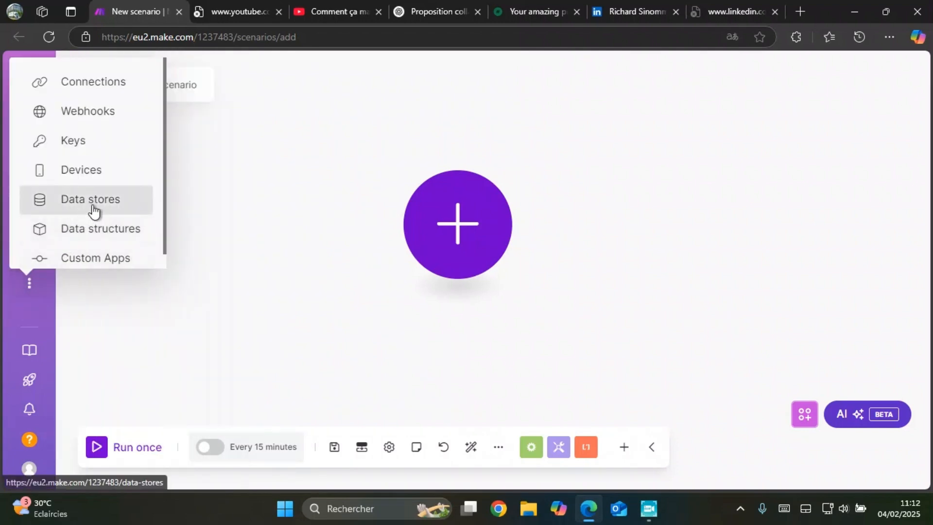
{"action": "left_click", "coordinate": [95, 202]}
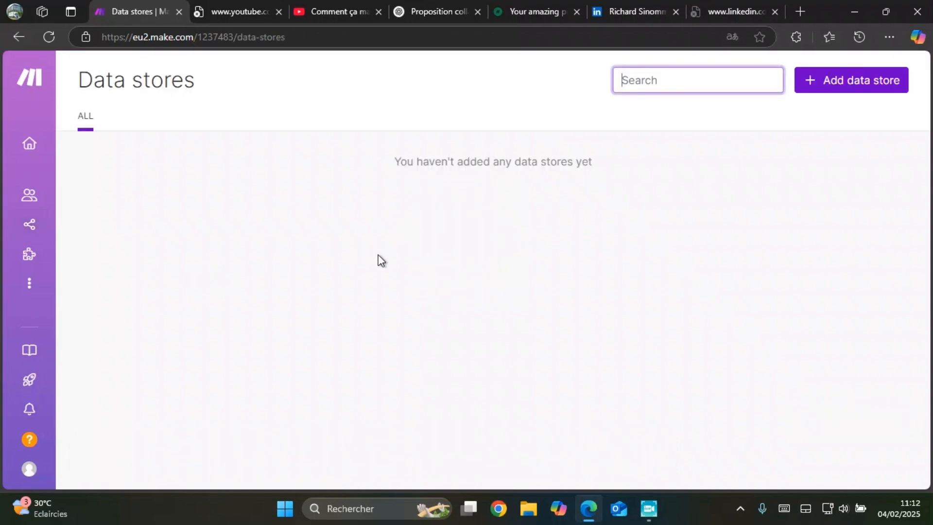
{"action": "left_click", "coordinate": [835, 83]}
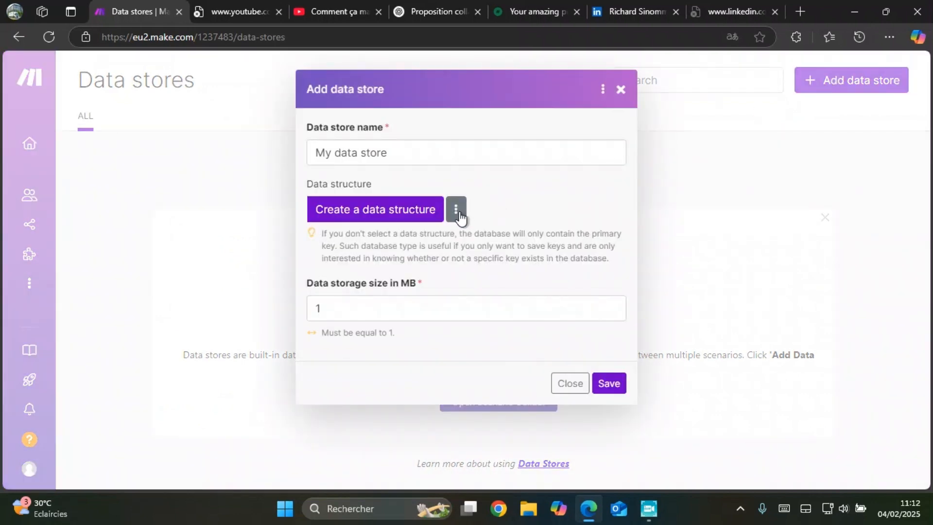
Step: Create a new data structure for the data store and name it "Mes publications Facebook"
{"action": "left_click", "coordinate": [457, 212]}
{"action": "left_click", "coordinate": [387, 209]}
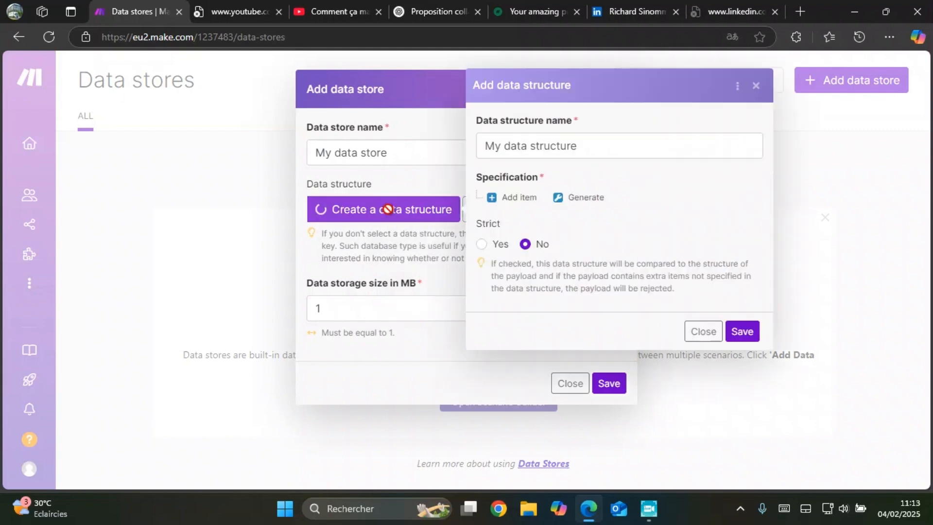
{"action": "left_click_drag", "start_coordinate": [581, 146], "coordinate": [473, 141]}
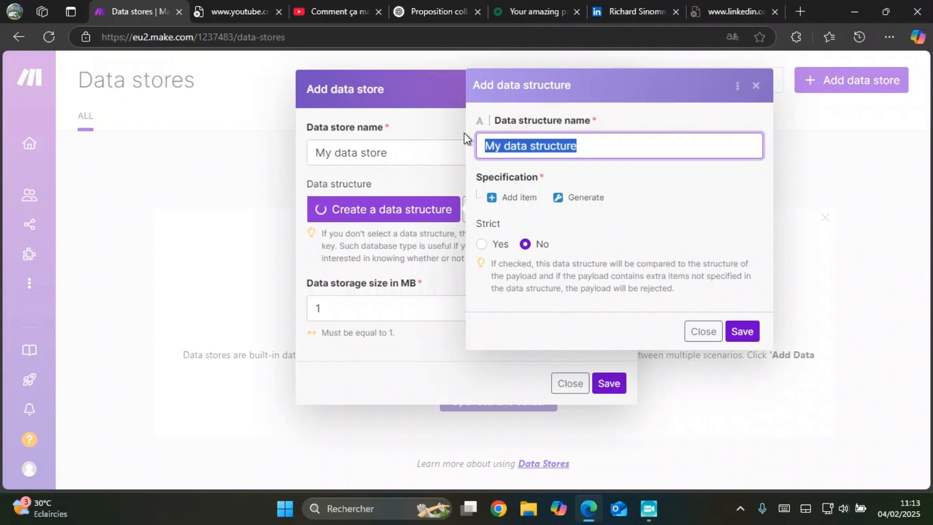
{"action": "type", "text": "M"}
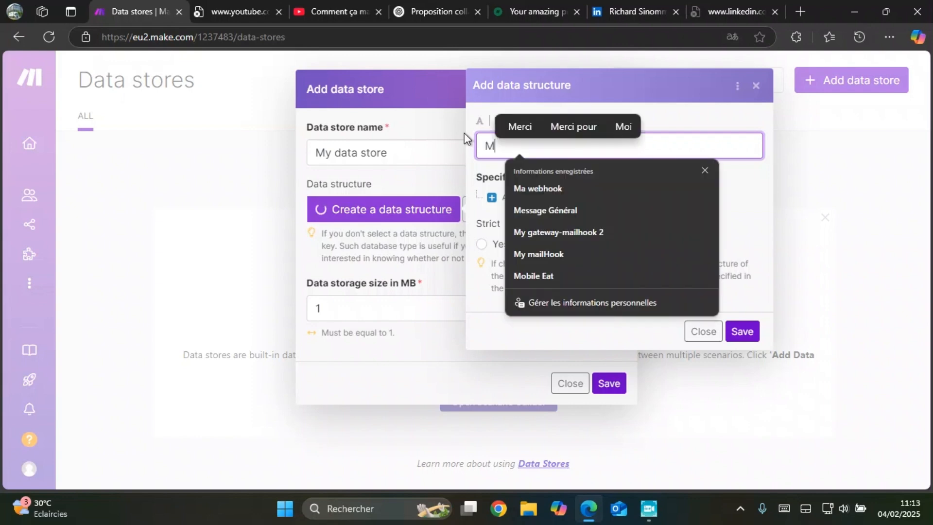
{"action": "type", "text": "es "}
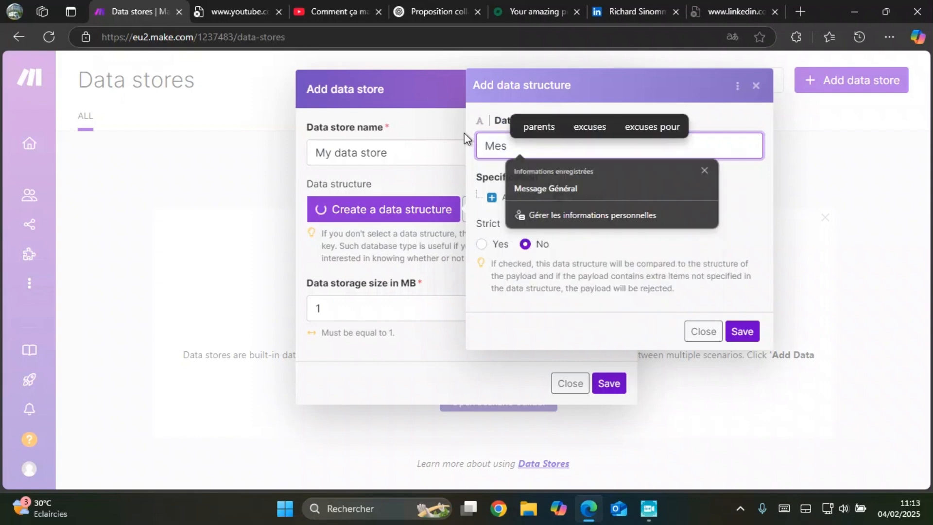
{"action": "type", "text": "publicatinos"}
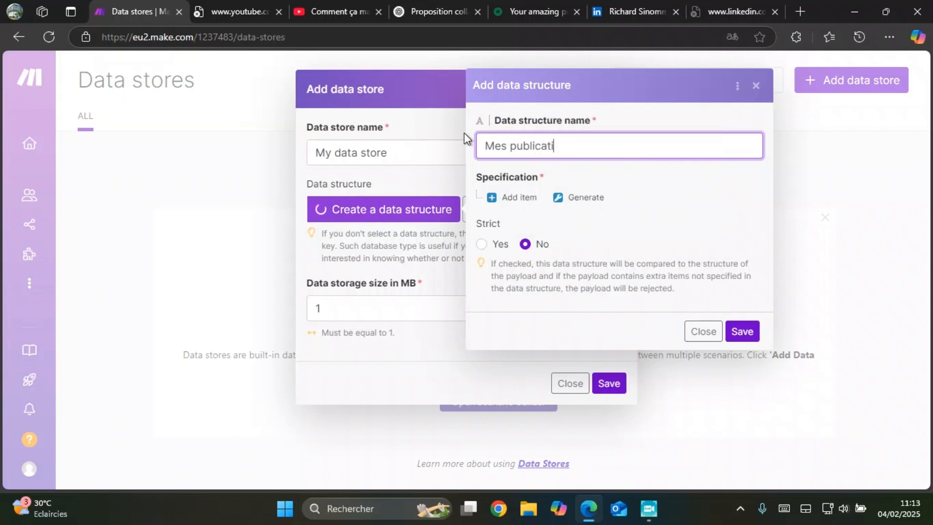
{"action": "key", "text": "BackSpace"}
{"action": "key", "text": "BackSpace"}
{"action": "key", "text": "BackSpace"}
{"action": "key", "text": "BackSpace"}
{"action": "type", "text": "ons f"}
{"action": "type", "text": "ac"}
{"action": "key", "text": "BackSpace"}
{"action": "key", "text": "BackSpace"}
{"action": "key", "text": "BackSpace"}
{"action": "type", "text": "Fa"}
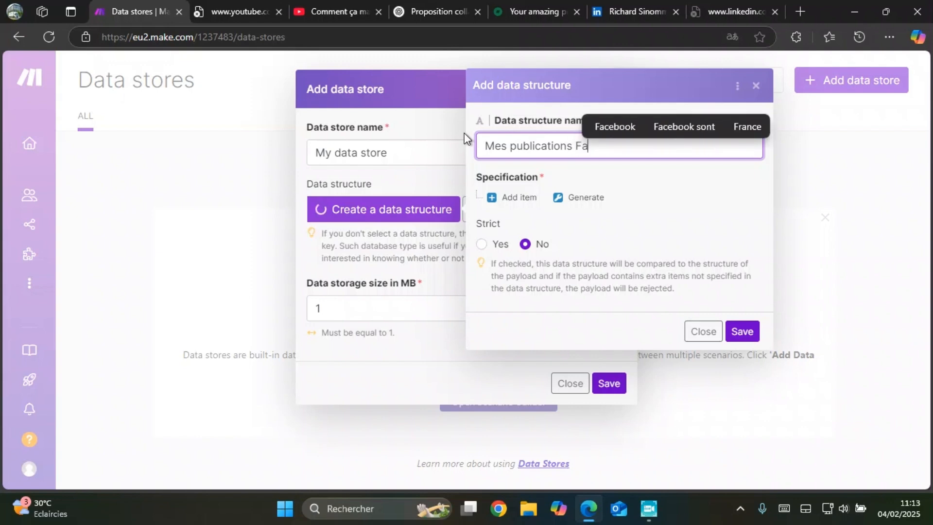
{"action": "left_click", "coordinate": [619, 124]}
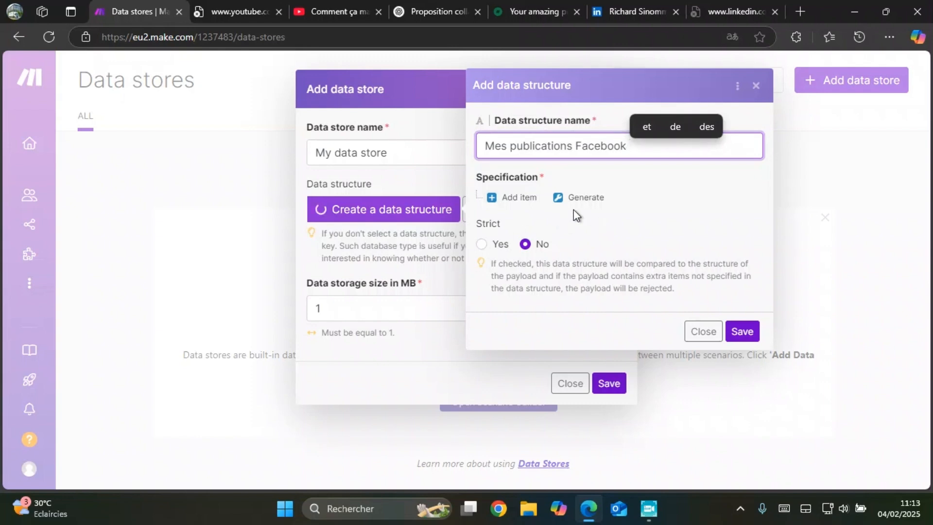
Step: Add a first item named "Titre" to the data structure's specification, with the type Text
{"action": "left_click", "coordinate": [519, 197]}
{"action": "left_click", "coordinate": [550, 237]}
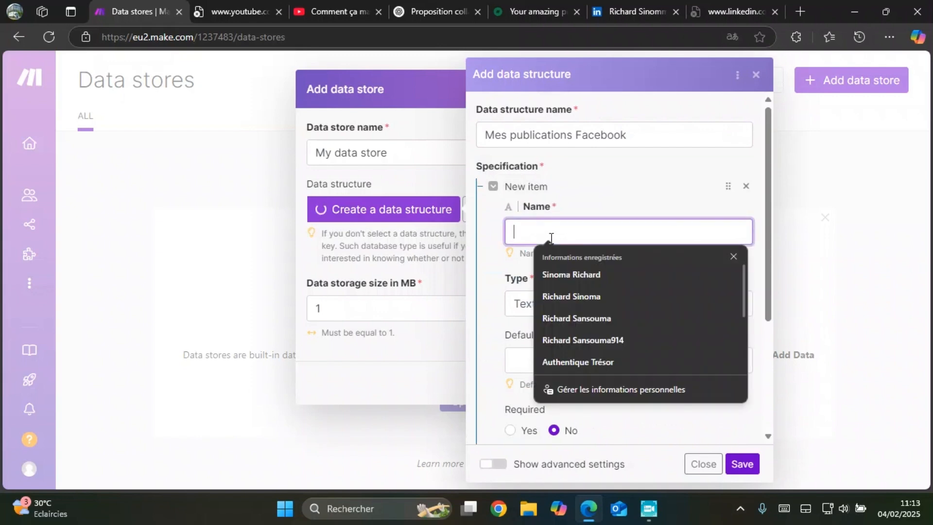
{"action": "type", "text": "Titre"}
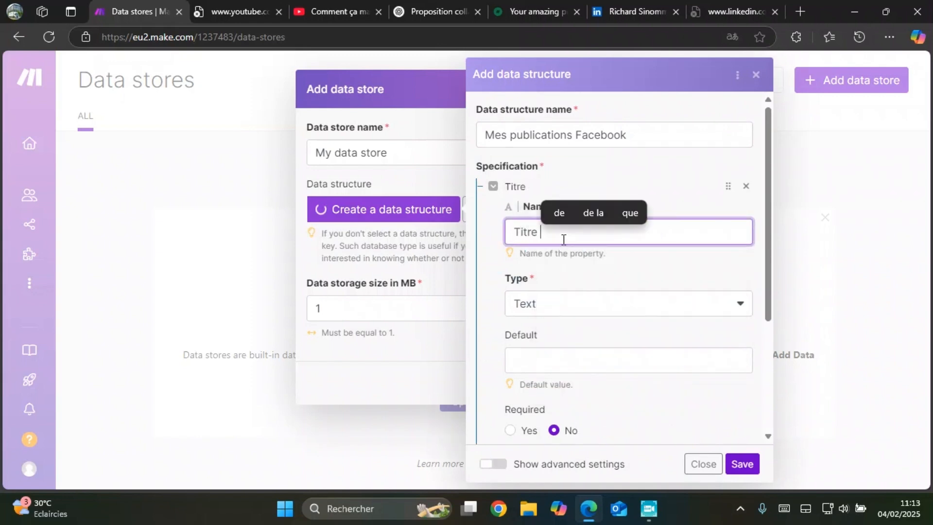
{"action": "left_click", "coordinate": [579, 310]}
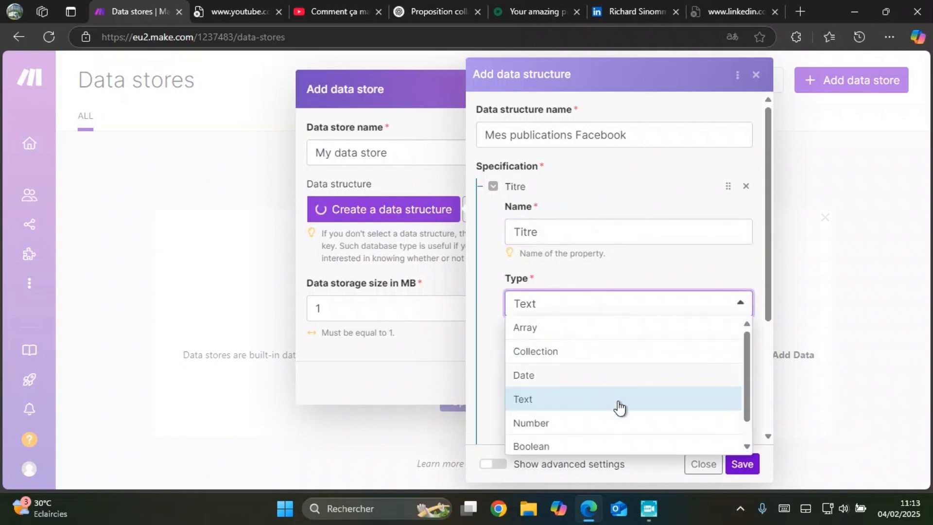
{"action": "scroll", "coordinate": [616, 416], "scroll_direction": "down", "scroll_amount": 1}
{"action": "left_click", "coordinate": [649, 266]}
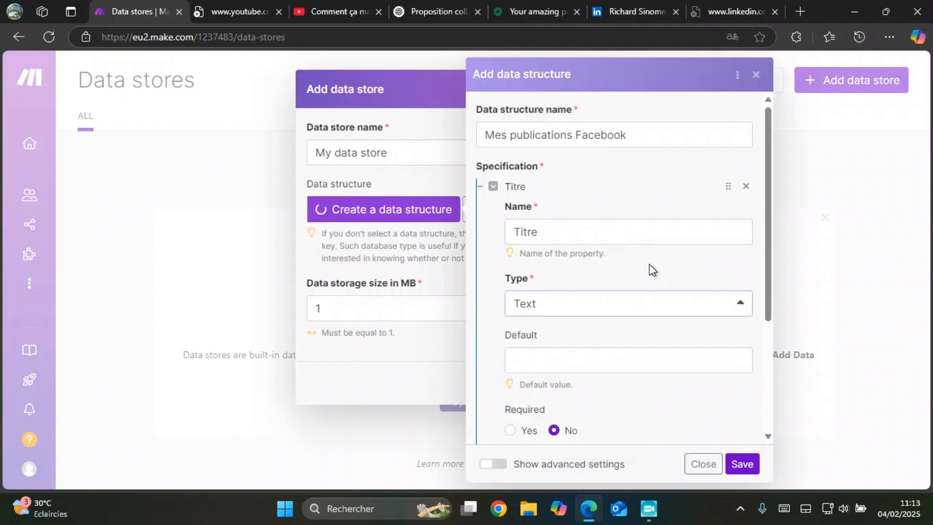
Step: Examine the Titre item's default value, required and multi-line options and the strict setting
{"action": "scroll", "coordinate": [648, 266], "scroll_direction": "down", "scroll_amount": 3}
{"action": "scroll", "coordinate": [598, 242], "scroll_direction": "up", "scroll_amount": 1}
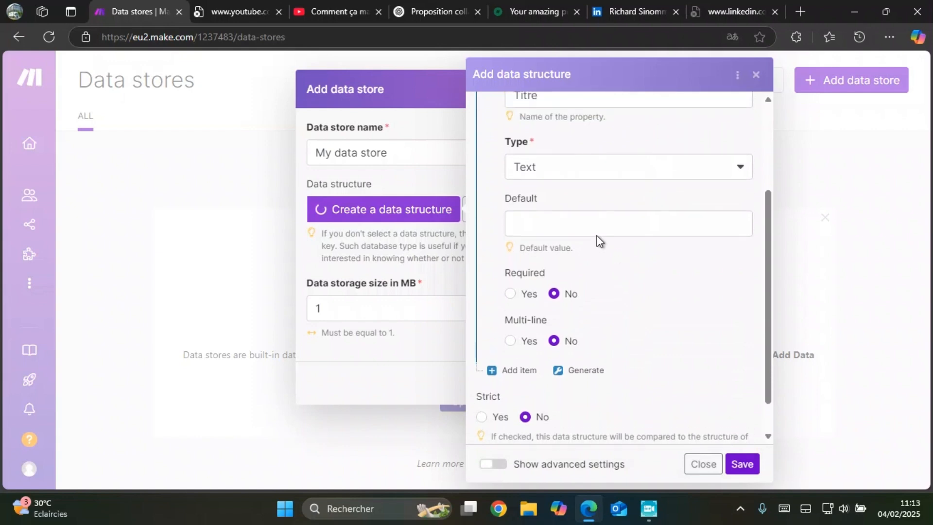
{"action": "left_click", "coordinate": [607, 226]}
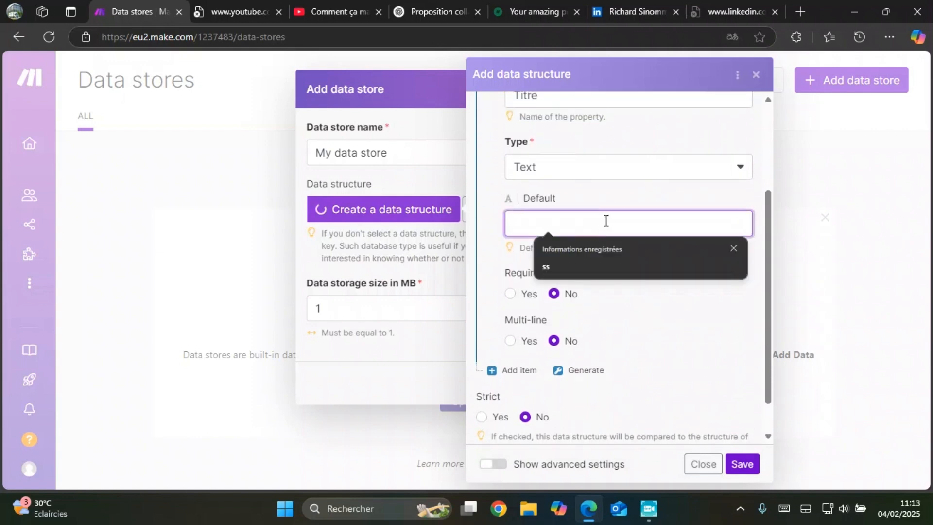
{"action": "left_click", "coordinate": [589, 197]}
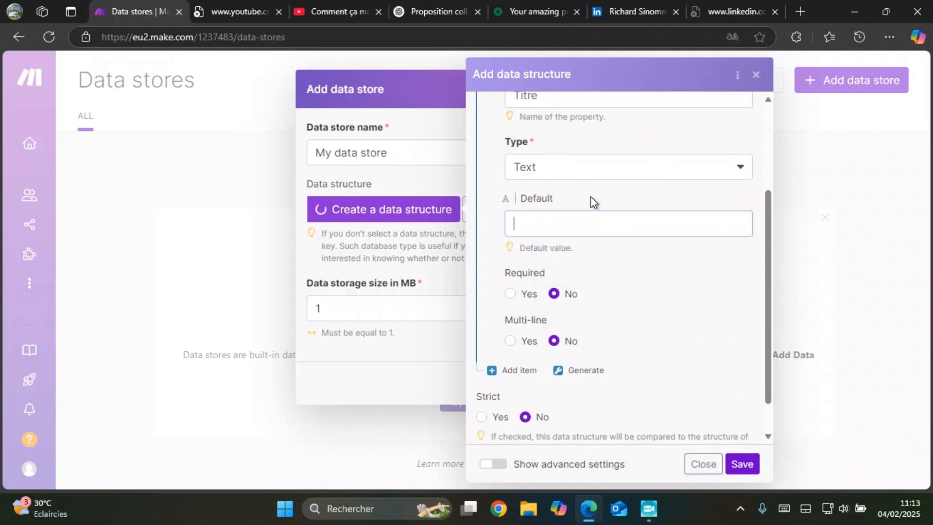
{"action": "scroll", "coordinate": [612, 274], "scroll_direction": "down", "scroll_amount": 1}
{"action": "scroll", "coordinate": [613, 275], "scroll_direction": "down", "scroll_amount": 1}
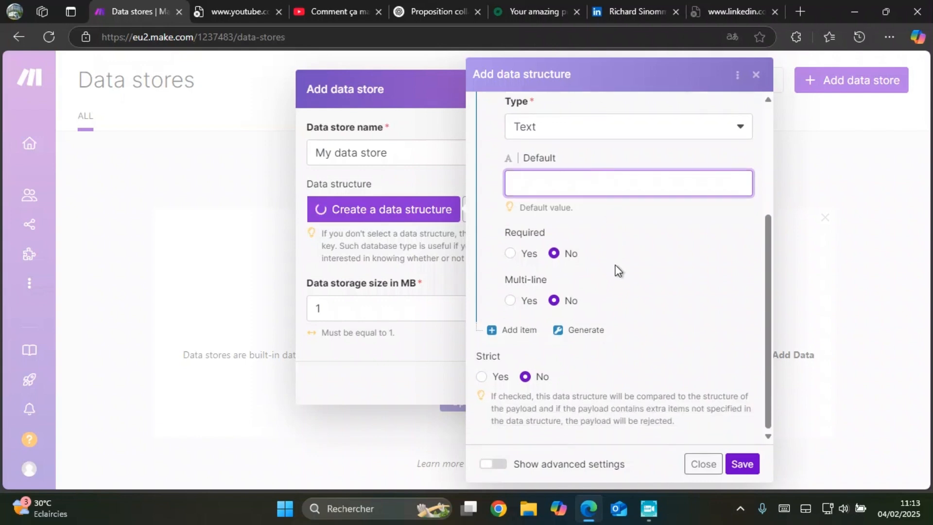
{"action": "scroll", "coordinate": [597, 185], "scroll_direction": "up", "scroll_amount": 1}
{"action": "scroll", "coordinate": [590, 175], "scroll_direction": "down", "scroll_amount": 1}
{"action": "scroll", "coordinate": [589, 175], "scroll_direction": "up", "scroll_amount": 3}
{"action": "scroll", "coordinate": [566, 261], "scroll_direction": "down", "scroll_amount": 3}
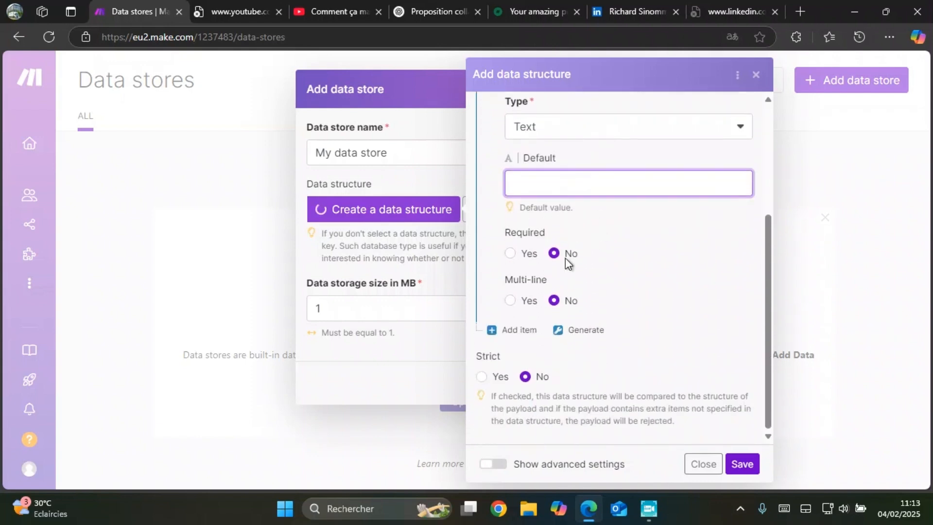
Step: Add a second item named "Contenu" to the specification, keeping the type Text
{"action": "left_click", "coordinate": [520, 330]}
{"action": "scroll", "coordinate": [604, 273], "scroll_direction": "down", "scroll_amount": 3}
{"action": "left_click", "coordinate": [609, 199]}
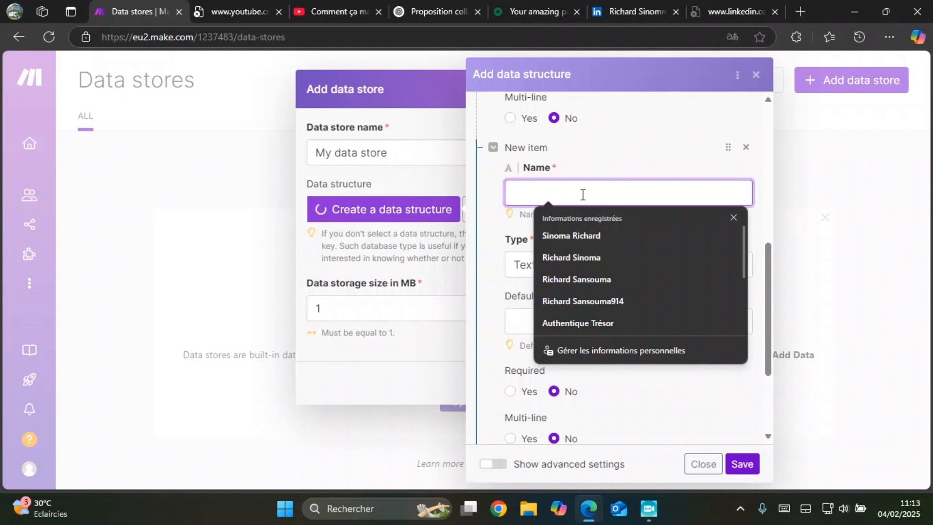
{"action": "type", "text": "Conteu"}
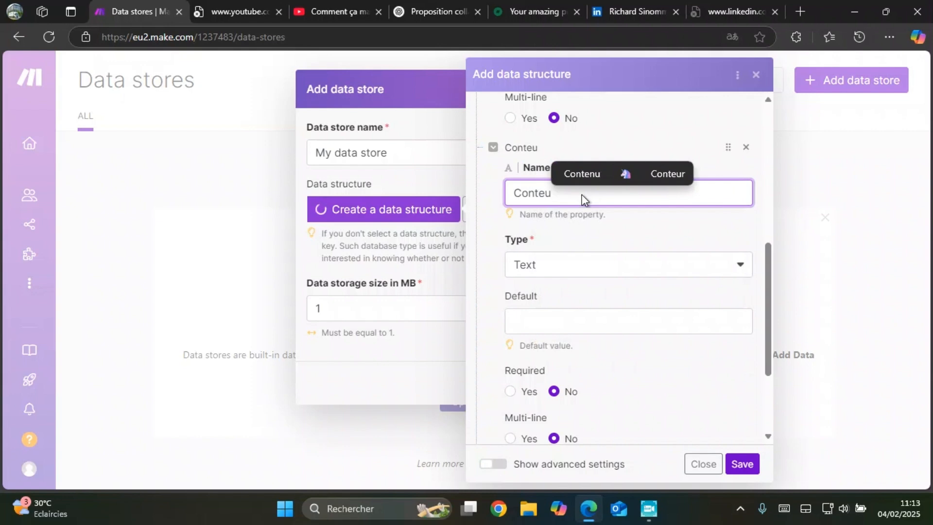
{"action": "key", "text": "BackSpace"}
{"action": "type", "text": "nu"}
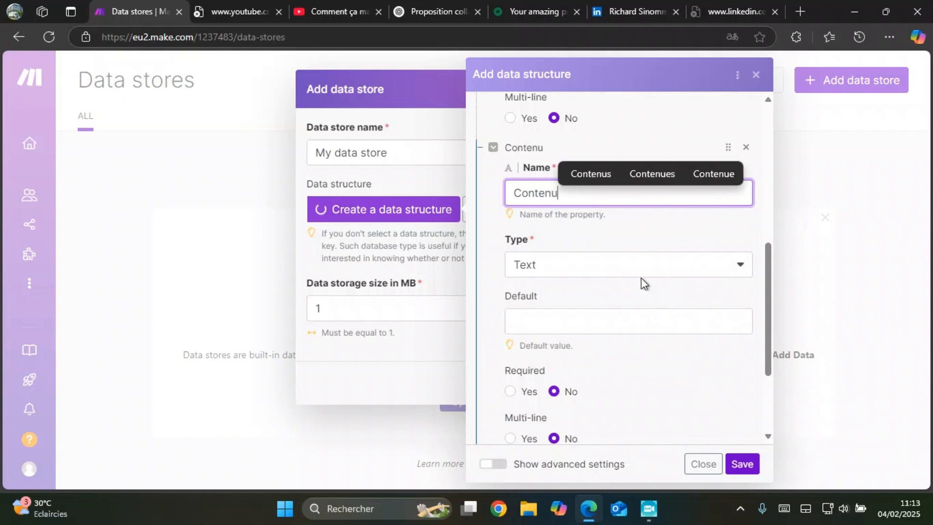
{"action": "left_click", "coordinate": [642, 275]}
{"action": "scroll", "coordinate": [632, 273], "scroll_direction": "down", "scroll_amount": 3}
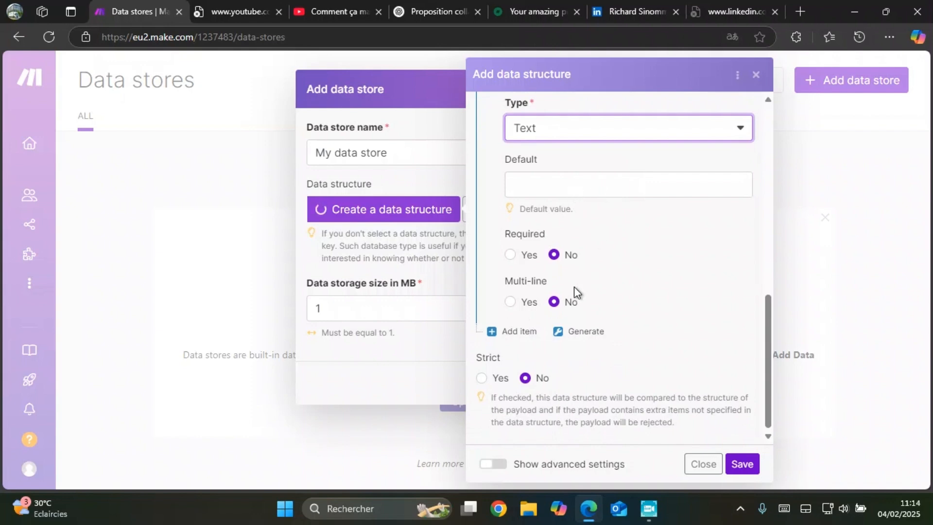
Step: Add a third item named "Statut" to the specification
{"action": "left_click", "coordinate": [519, 332]}
{"action": "scroll", "coordinate": [608, 316], "scroll_direction": "down", "scroll_amount": 3}
{"action": "left_click", "coordinate": [608, 216]}
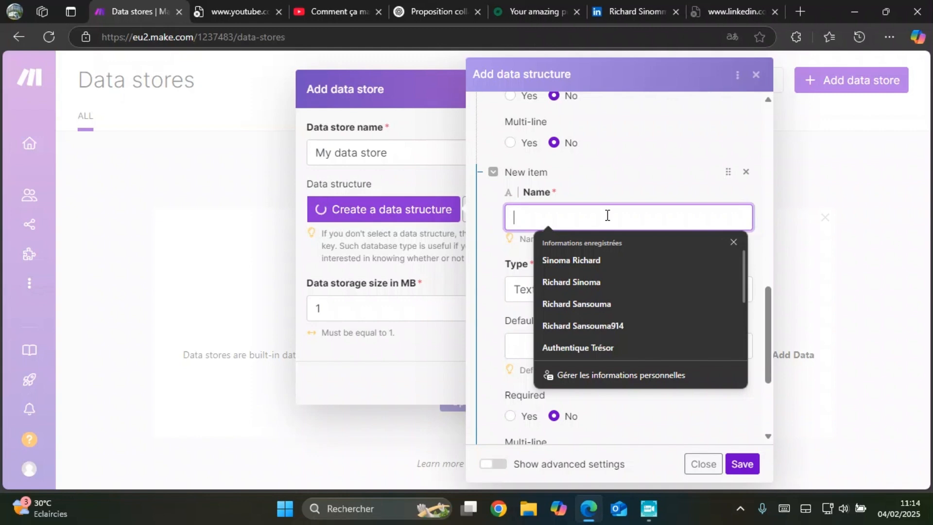
{"action": "type", "text": "Stut"}
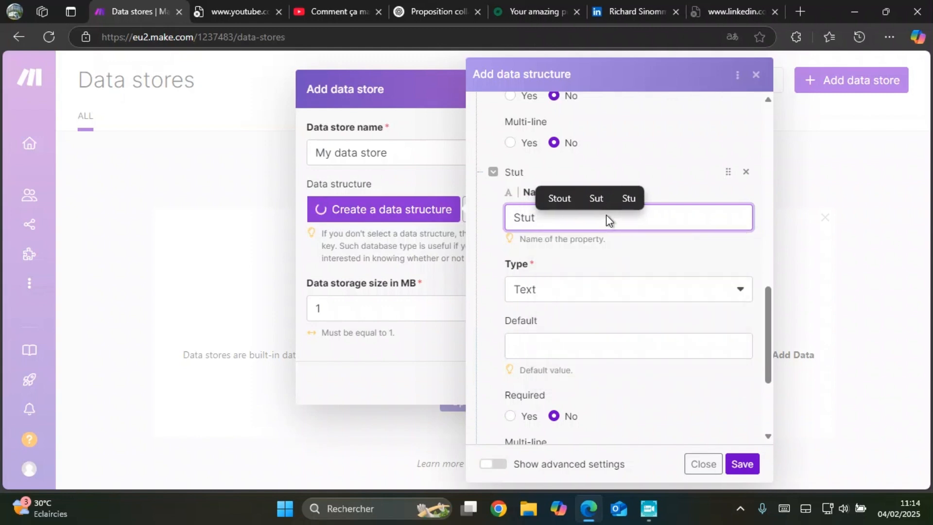
{"action": "key", "text": "BackSpace"}
{"action": "type", "text": "atu"}
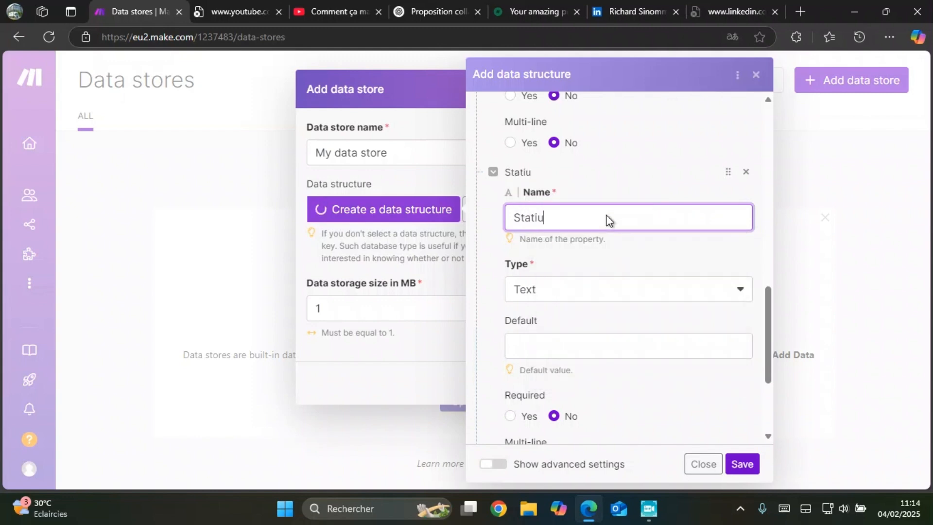
{"action": "type", "text": "s"}
{"action": "key", "text": "BackSpace"}
{"action": "key", "text": "BackSpace"}
{"action": "type", "text": "ut"}
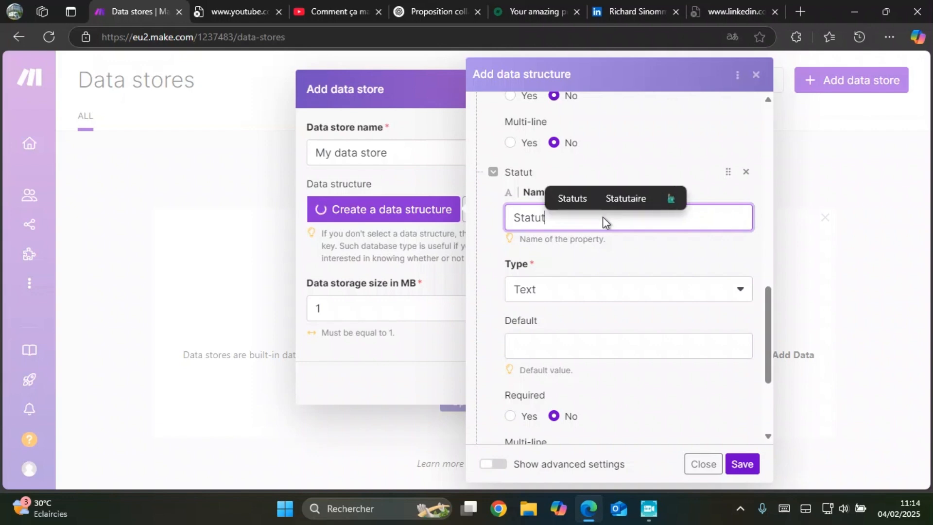
Step: Review the items of the data structure and save it
{"action": "scroll", "coordinate": [578, 286], "scroll_direction": "down", "scroll_amount": 4}
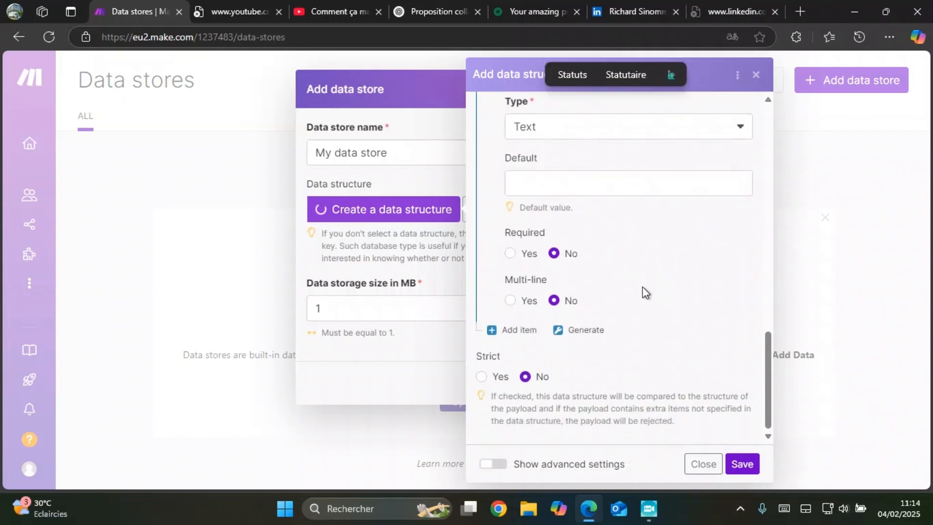
{"action": "scroll", "coordinate": [641, 288], "scroll_direction": "up", "scroll_amount": 7}
{"action": "scroll", "coordinate": [626, 272], "scroll_direction": "up", "scroll_amount": 3}
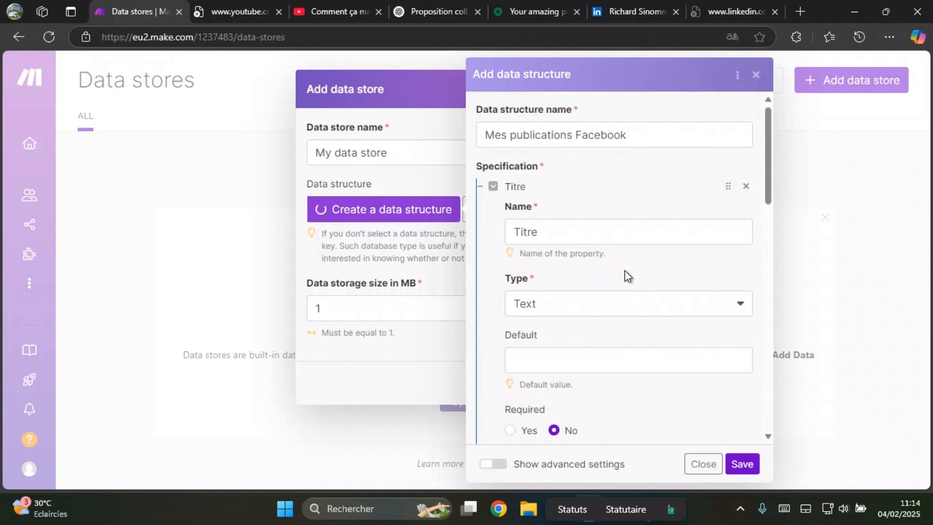
{"action": "scroll", "coordinate": [617, 301], "scroll_direction": "down", "scroll_amount": 4}
{"action": "scroll", "coordinate": [618, 304], "scroll_direction": "up", "scroll_amount": 4}
{"action": "scroll", "coordinate": [632, 312], "scroll_direction": "down", "scroll_amount": 4}
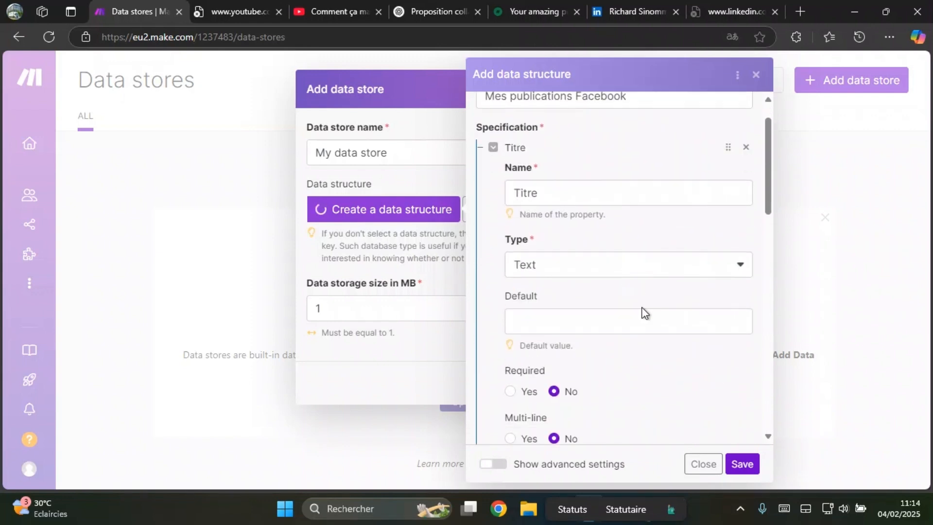
{"action": "left_click", "coordinate": [741, 464]}
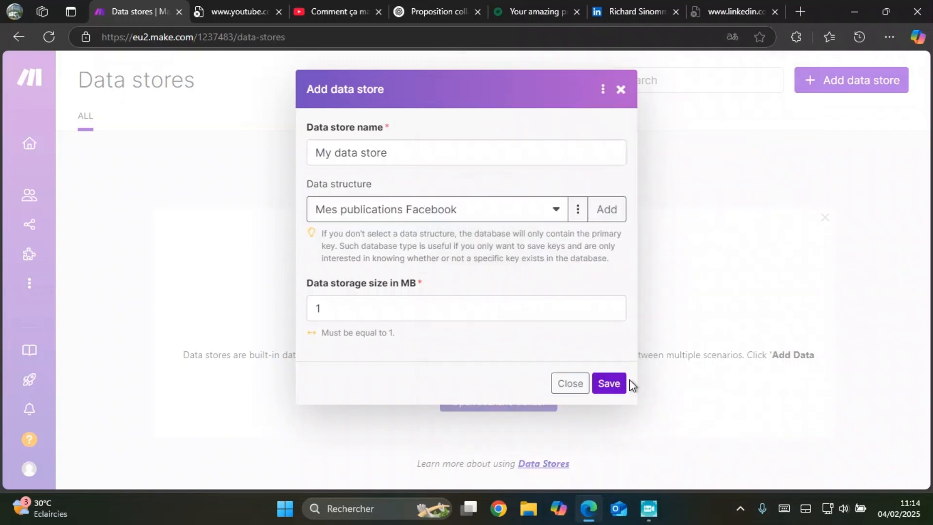
Step: Try to save the data store with a data storage size of 4 MB
{"action": "left_click", "coordinate": [476, 317]}
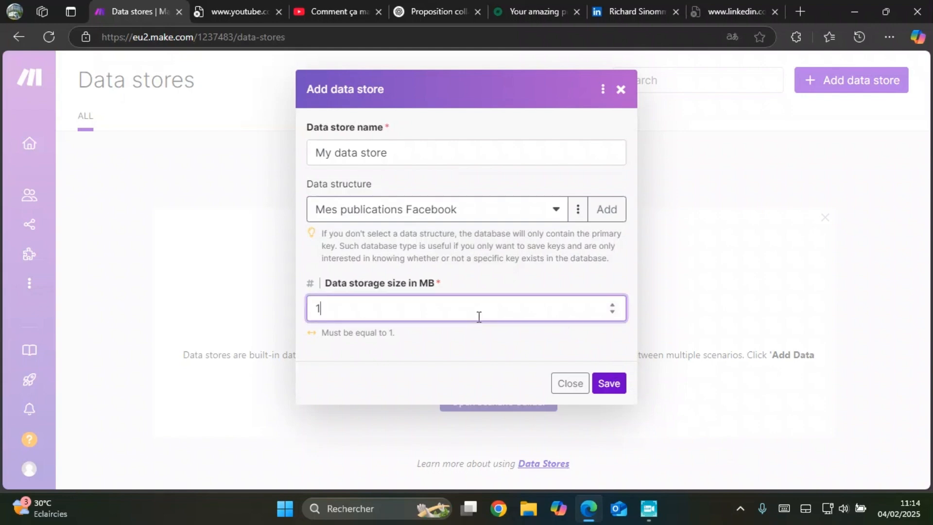
{"action": "left_click", "coordinate": [612, 305]}
{"action": "left_click", "coordinate": [612, 305]}
{"action": "left_click", "coordinate": [613, 305]}
{"action": "left_click", "coordinate": [610, 385]}
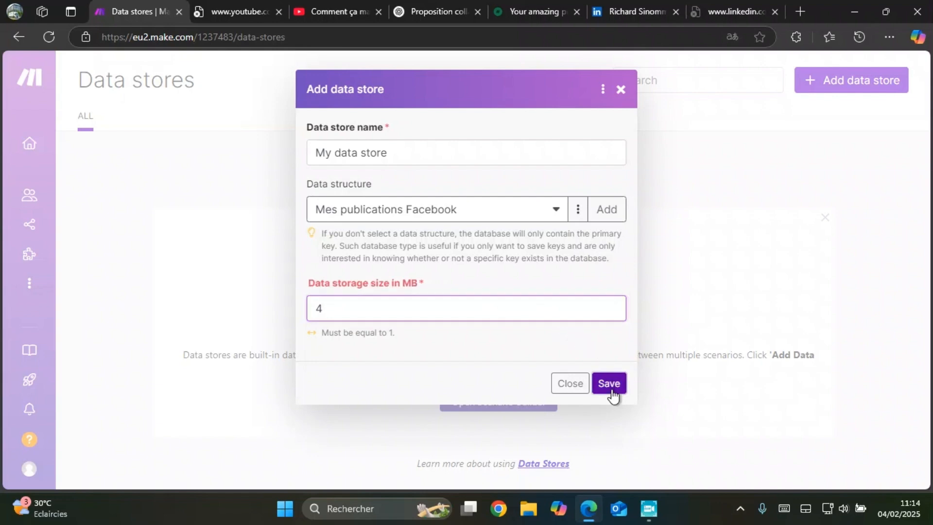
Step: Save the data store with a data storage size of 1 MB and browse its records
{"action": "left_click", "coordinate": [424, 303]}
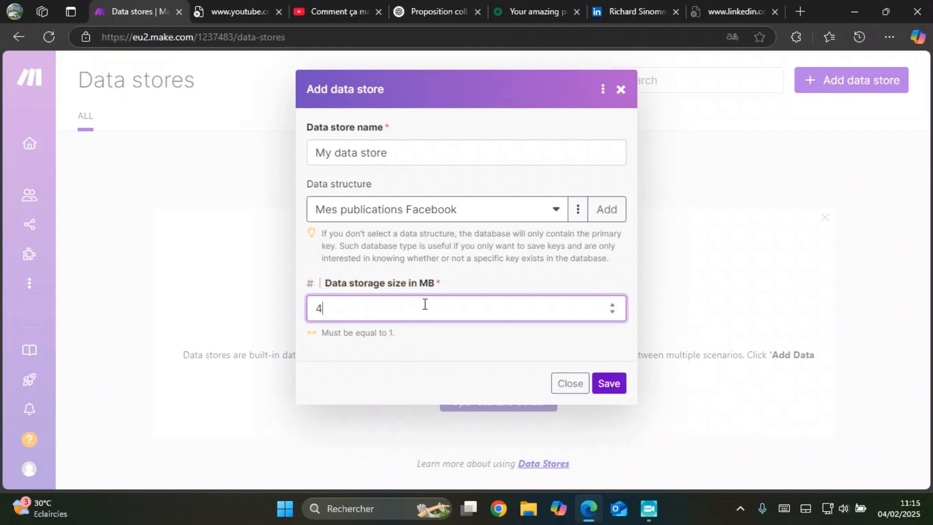
{"action": "left_click", "coordinate": [611, 313]}
{"action": "left_click", "coordinate": [616, 389]}
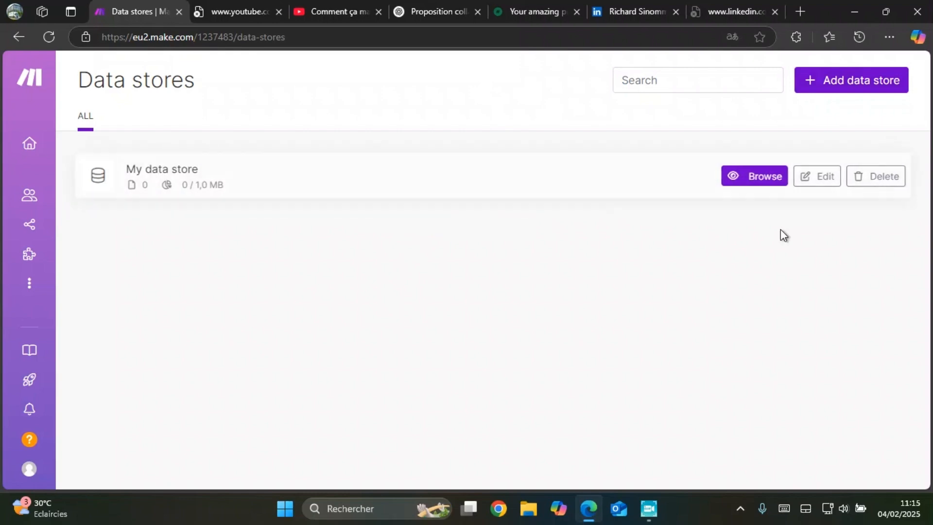
{"action": "left_click", "coordinate": [772, 182]}
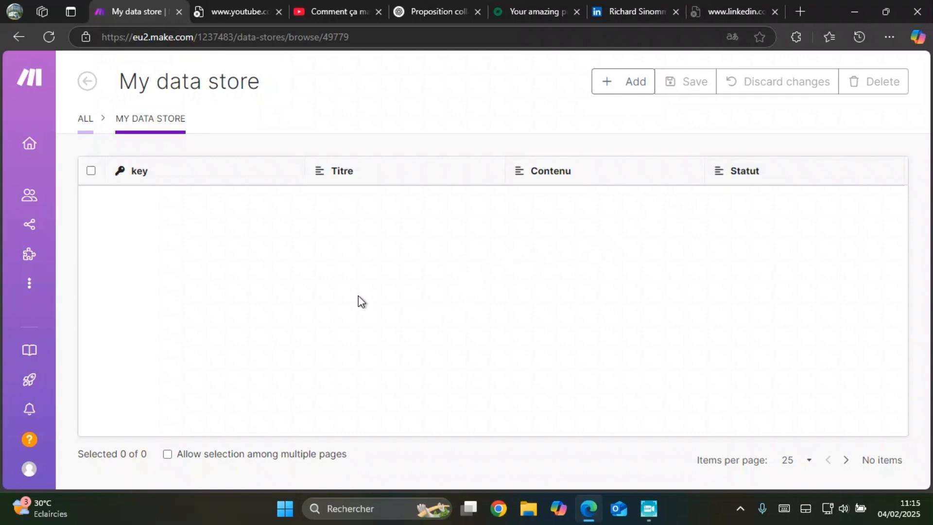
Step: Switch to ChatGPT and review the prompt requesting five catchy Facebook post titles, along with the titles given in reply
{"action": "left_click", "coordinate": [433, 14]}
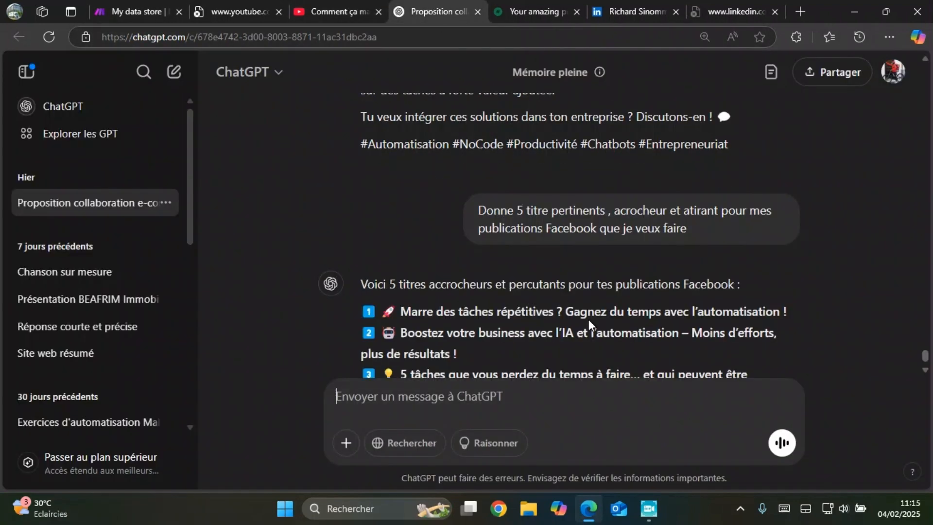
{"action": "scroll", "coordinate": [590, 318], "scroll_direction": "up", "scroll_amount": 1}
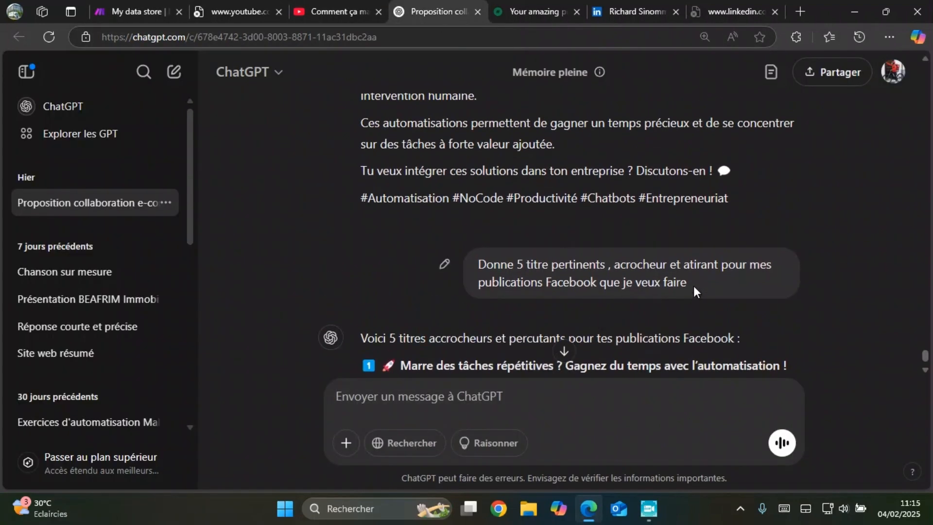
{"action": "left_click_drag", "start_coordinate": [693, 285], "coordinate": [475, 250]}
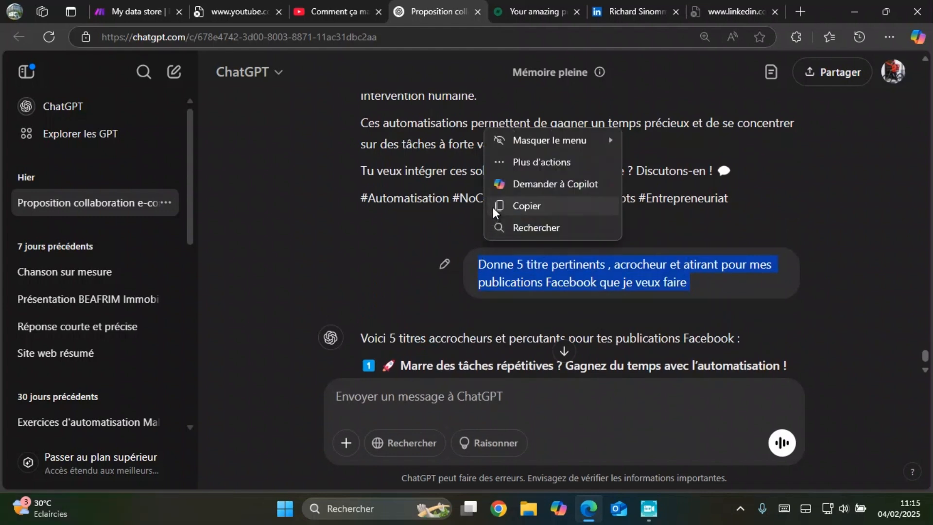
{"action": "left_click", "coordinate": [494, 207]}
{"action": "left_click", "coordinate": [476, 398]}
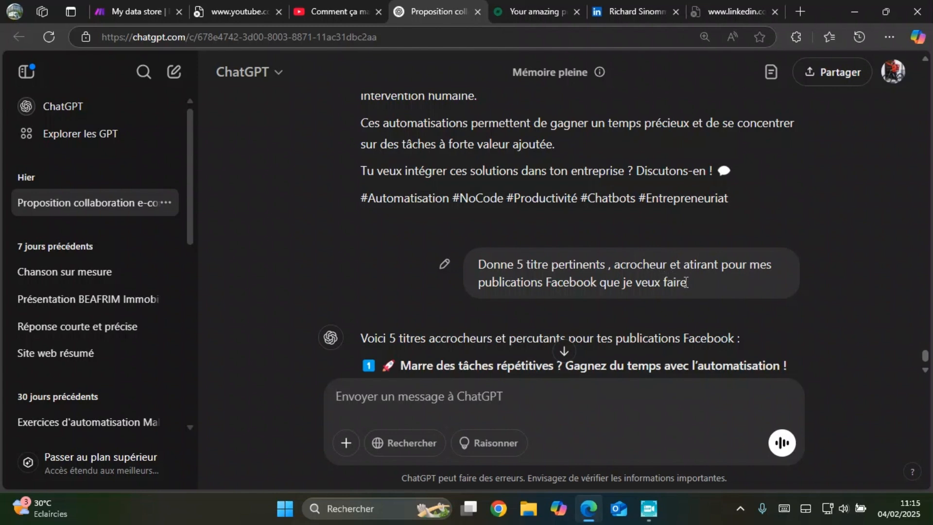
{"action": "left_click_drag", "start_coordinate": [686, 282], "coordinate": [472, 258]}
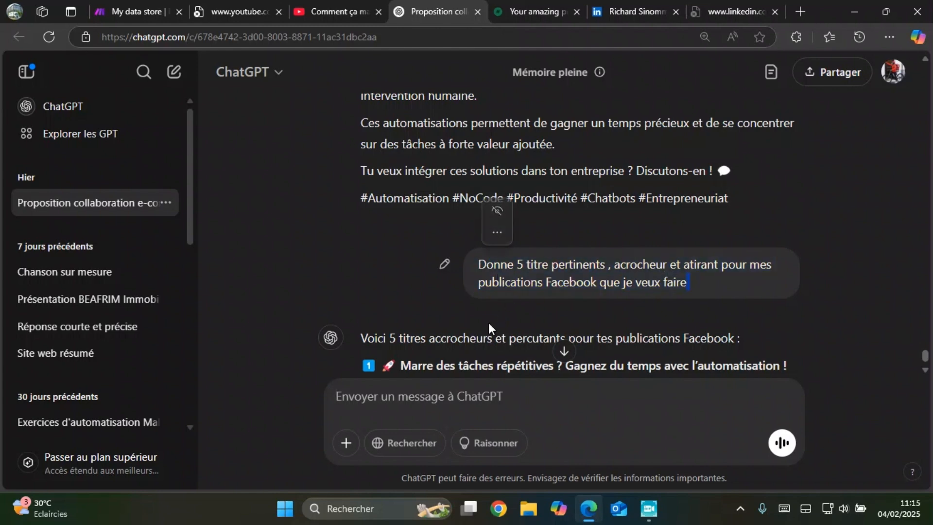
{"action": "scroll", "coordinate": [491, 330], "scroll_direction": "down", "scroll_amount": 5}
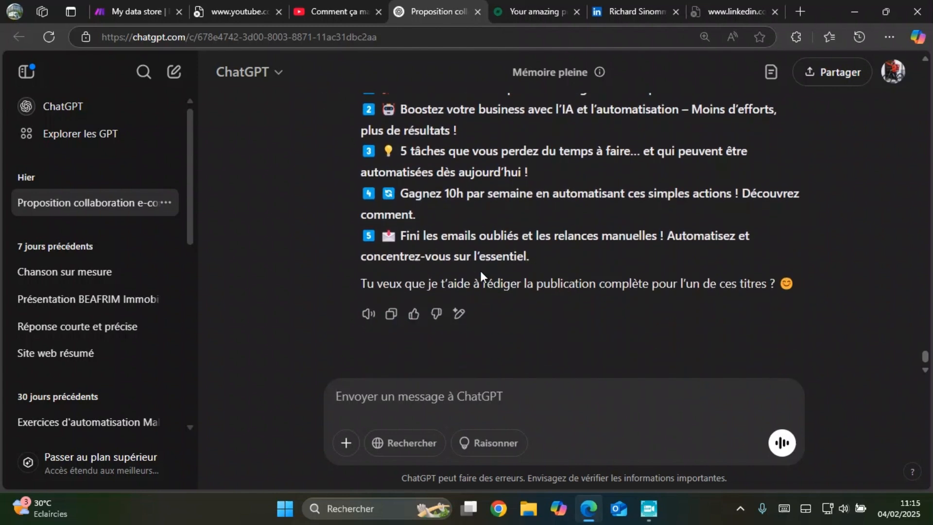
{"action": "scroll", "coordinate": [480, 271], "scroll_direction": "up", "scroll_amount": 3}
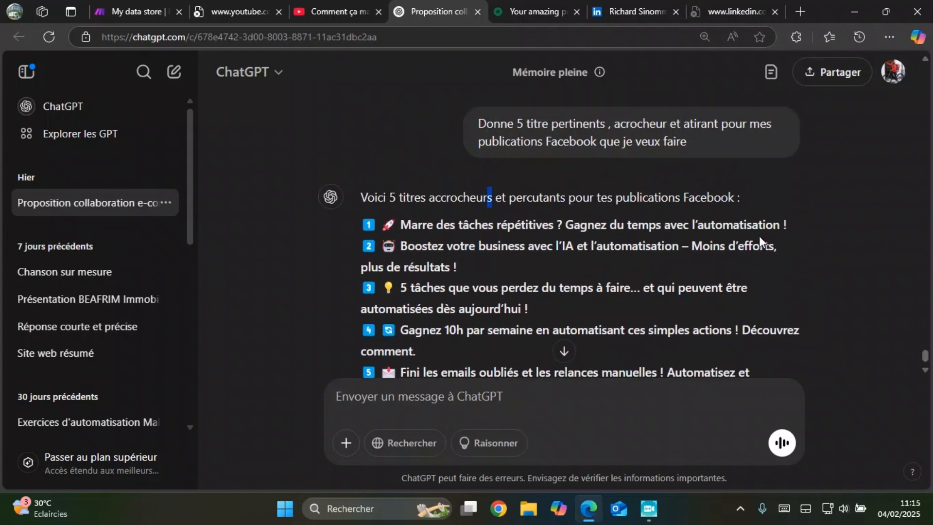
Step: Copy ChatGPT's first title, "Marre des tâches répétitives ? Gagnez du temps avec l'automatisation !", into the Titre of a new record in the Make data store
{"action": "left_click_drag", "start_coordinate": [791, 227], "coordinate": [409, 229]}
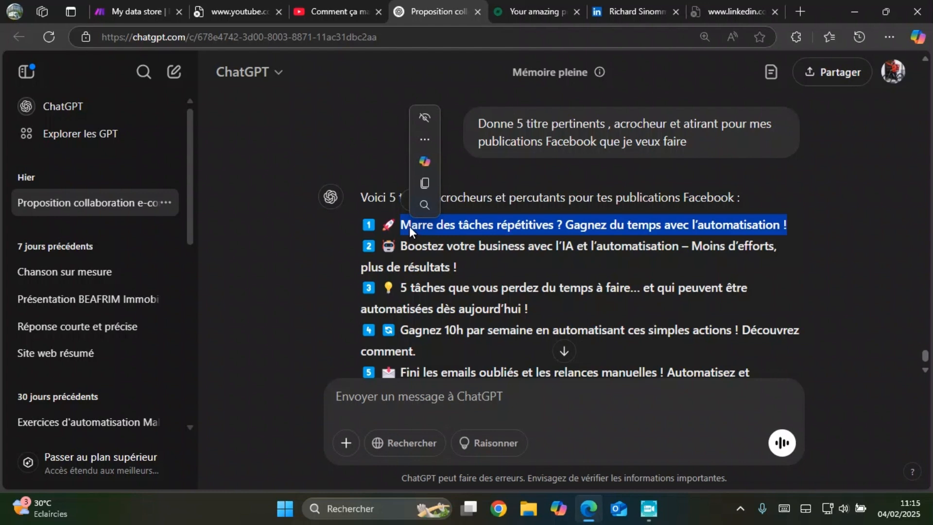
{"action": "left_click", "coordinate": [423, 184]}
{"action": "key", "text": "ctrl+1"}
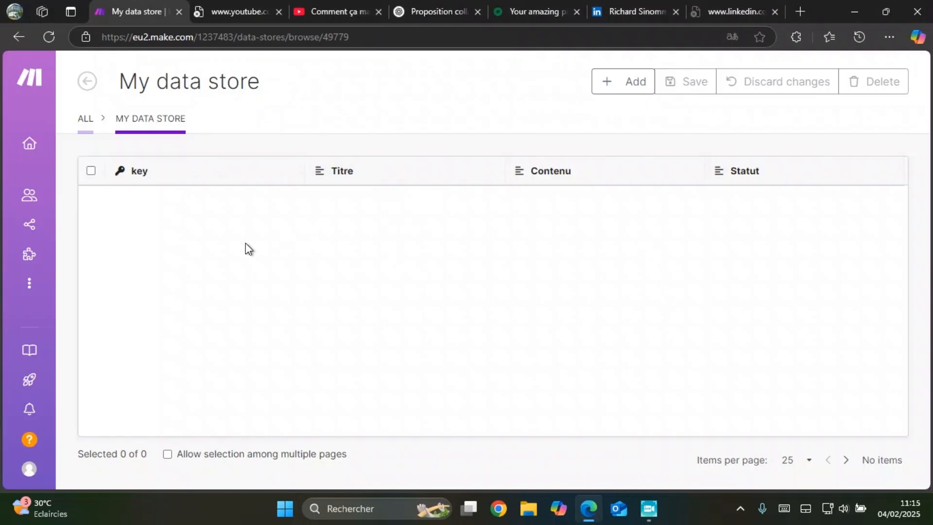
{"action": "left_click", "coordinate": [605, 83]}
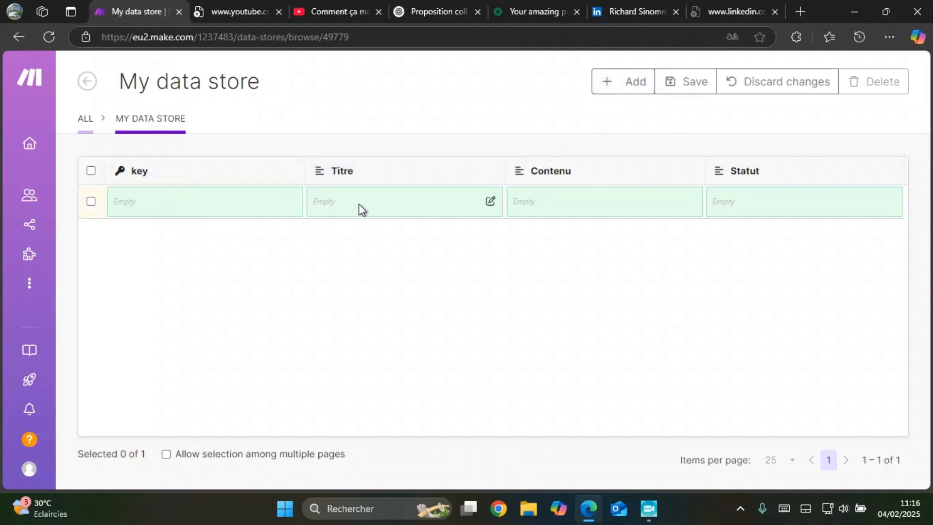
{"action": "left_click", "coordinate": [491, 202]}
{"action": "key", "text": "ctrl+v"}
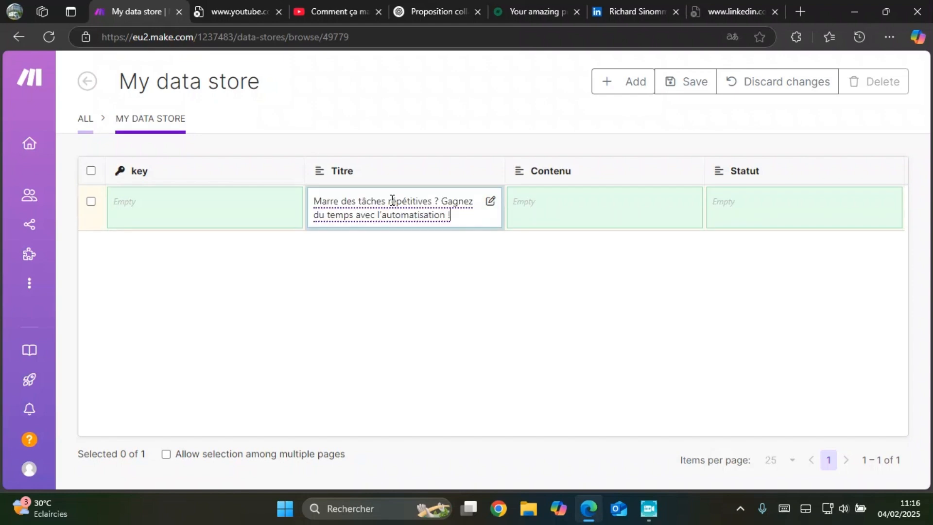
{"action": "left_click", "coordinate": [657, 214]}
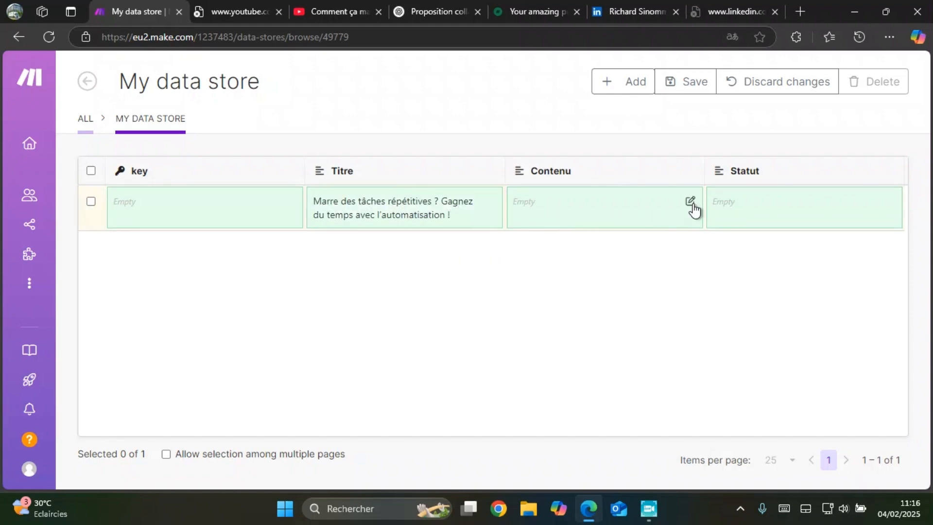
{"action": "key", "text": "alt+Tab"}
{"action": "key", "text": "alt+Tab"}
{"action": "key", "text": "alt+Tab"}
{"action": "key", "text": "alt+Tab"}
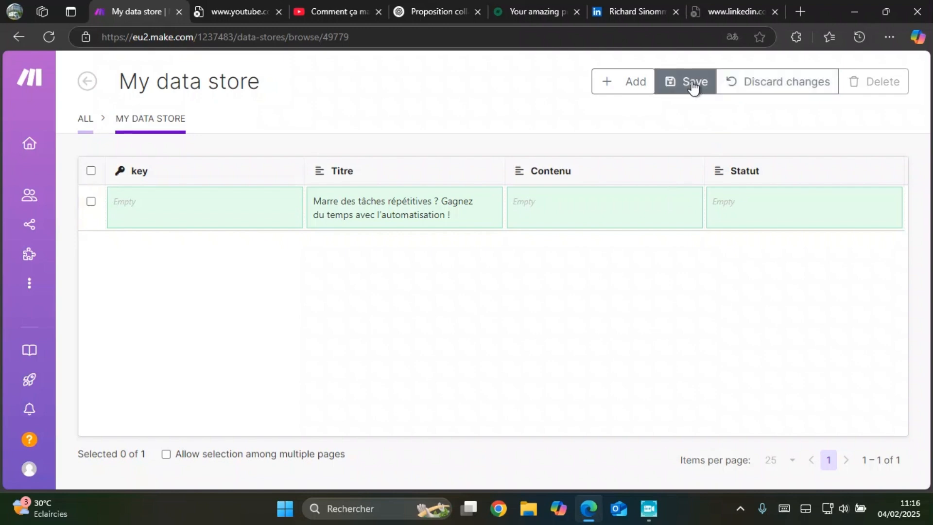
Step: Add a second record with the Titre "Boostez votre business avec l'IA et l'automatisation – Moins d'efforts, plus de résultats !" copied from ChatGPT
{"action": "left_click", "coordinate": [627, 91]}
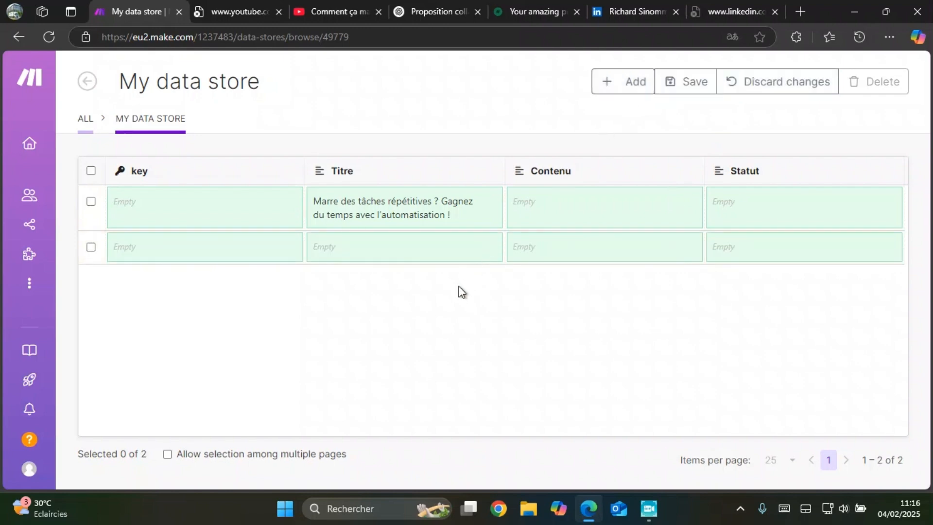
{"action": "key", "text": "alt+Tab"}
{"action": "scroll", "coordinate": [467, 335], "scroll_direction": "down", "scroll_amount": 2}
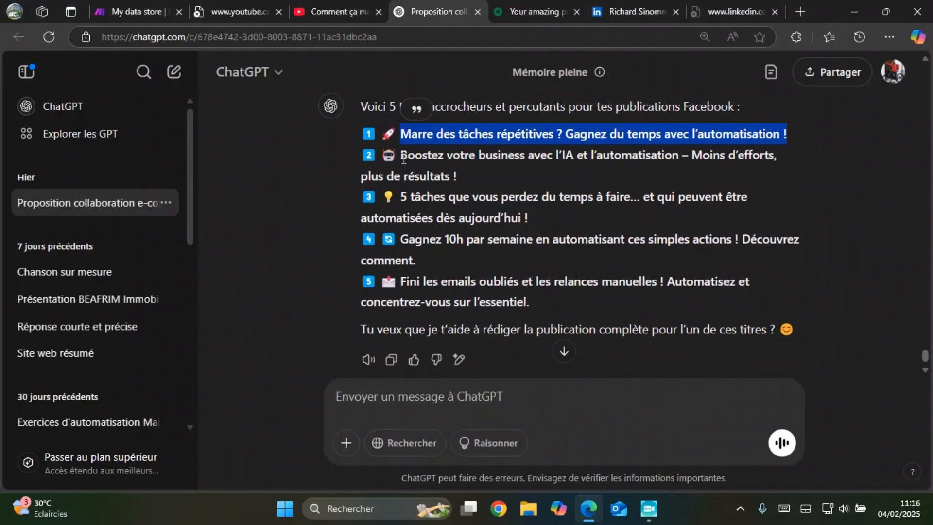
{"action": "left_click_drag", "start_coordinate": [402, 154], "coordinate": [479, 174]}
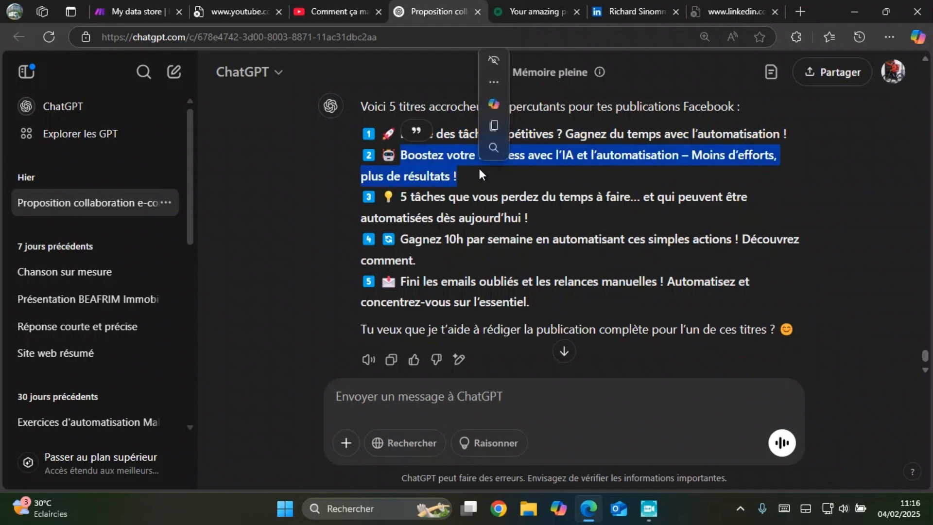
{"action": "left_click", "coordinate": [493, 127]}
{"action": "key", "text": "alt+Tab"}
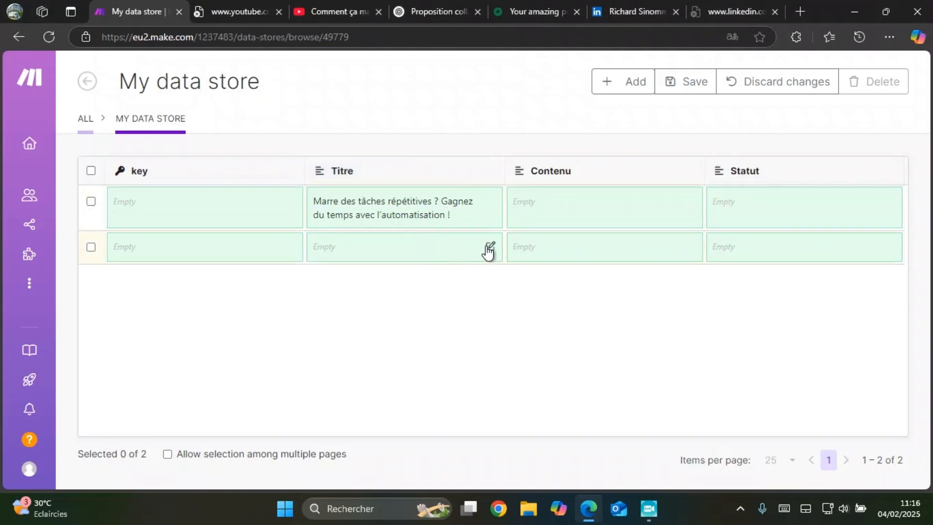
{"action": "left_click", "coordinate": [489, 248]}
{"action": "key", "text": "ctrl+v"}
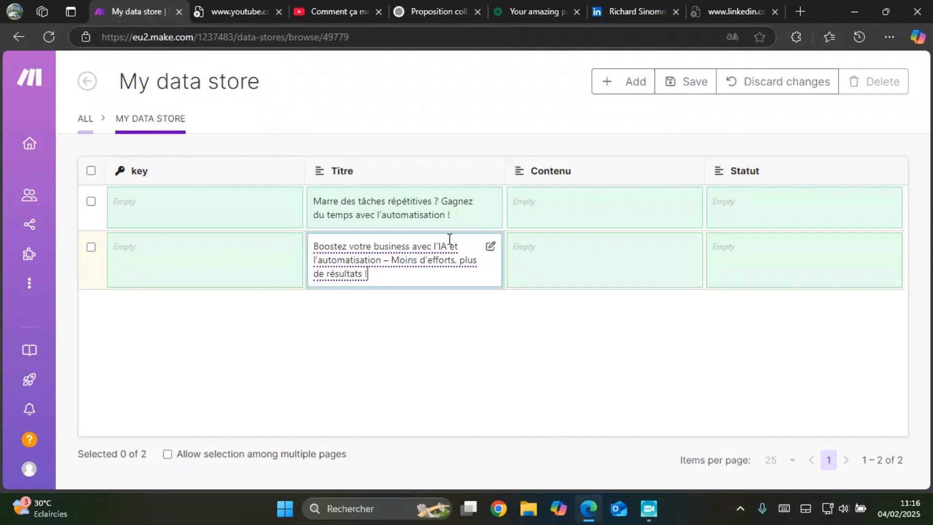
Step: Add a third record with the Titre "5 tâches que vous perdez du temps à faire… et qui peuvent être automatisées dès aujourd'hui !" copied from ChatGPT
{"action": "key", "text": "alt+Tab"}
{"action": "scroll", "coordinate": [463, 234], "scroll_direction": "down", "scroll_amount": 1}
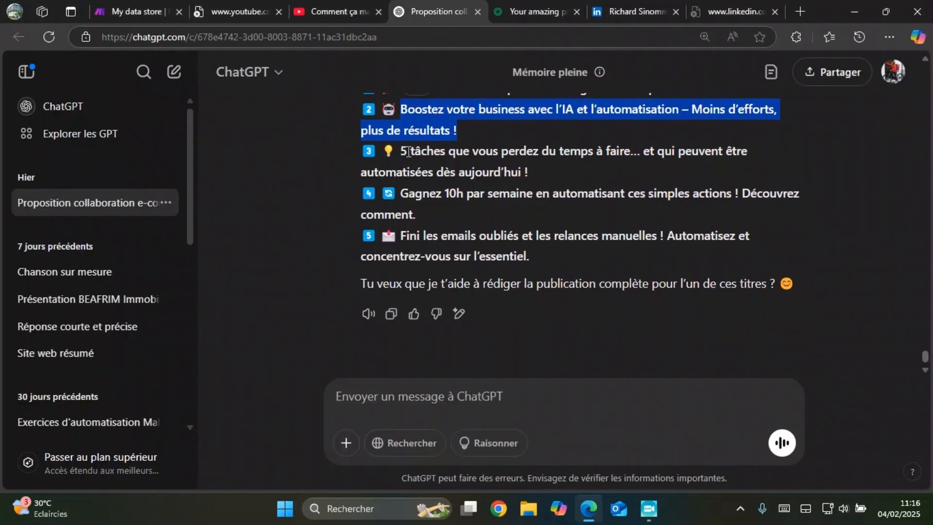
{"action": "left_click_drag", "start_coordinate": [402, 151], "coordinate": [537, 177]}
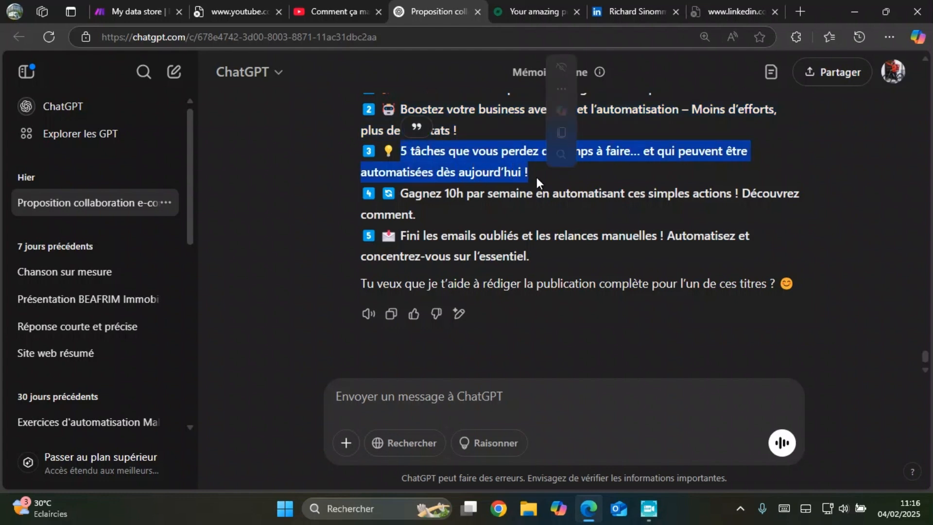
{"action": "left_click", "coordinate": [561, 132]}
{"action": "key", "text": "alt+Tab"}
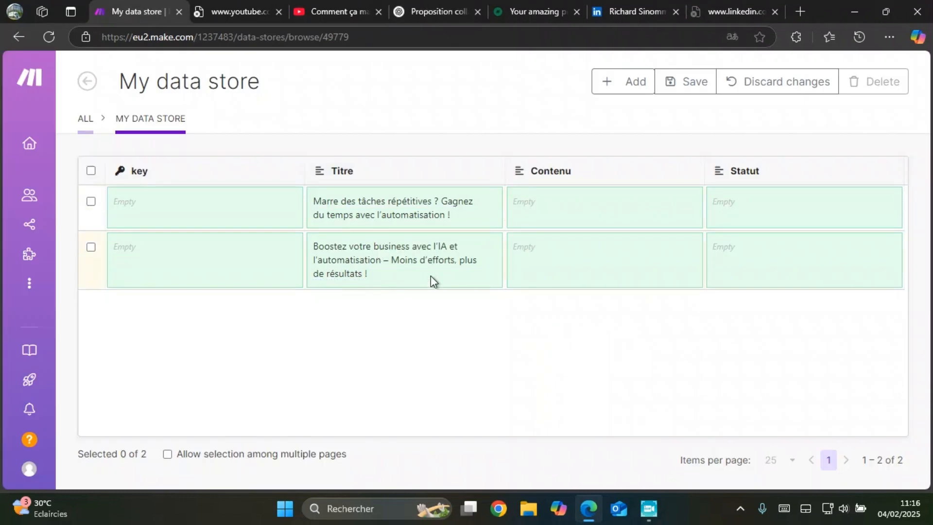
{"action": "left_click", "coordinate": [624, 81]}
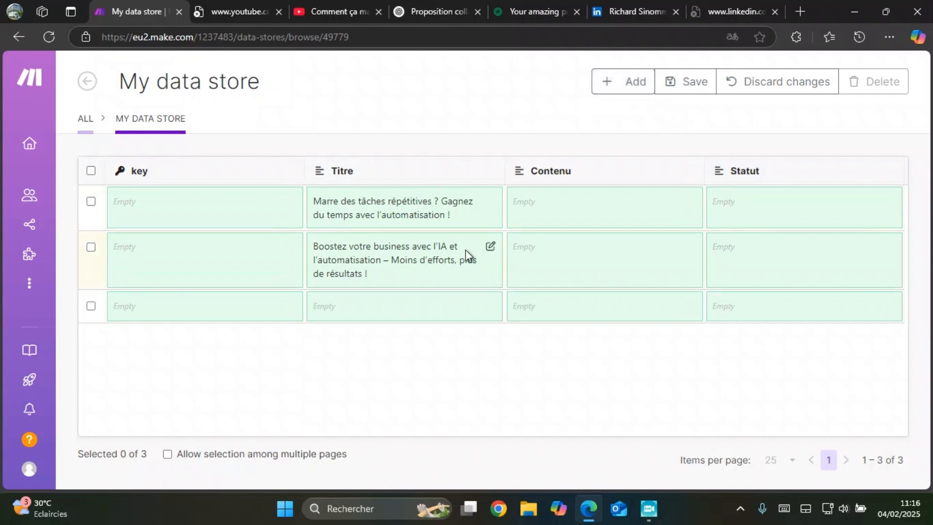
{"action": "left_click", "coordinate": [490, 308]}
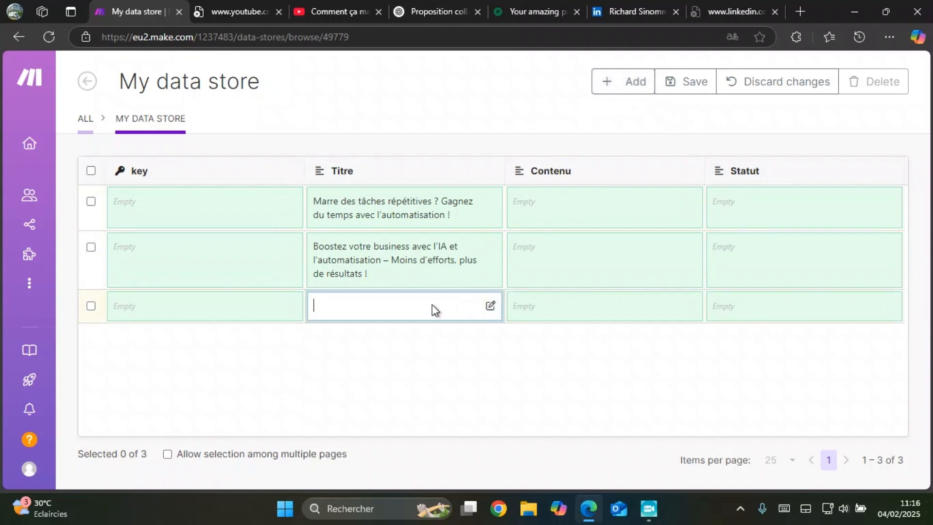
{"action": "key", "text": "ctrl+v"}
Step: Add a fourth record with the Titre "Gagnez 10h par semaine en automatisant ces simples actions ! Découvrez comment." copied from ChatGPT
{"action": "key", "text": "alt+Tab"}
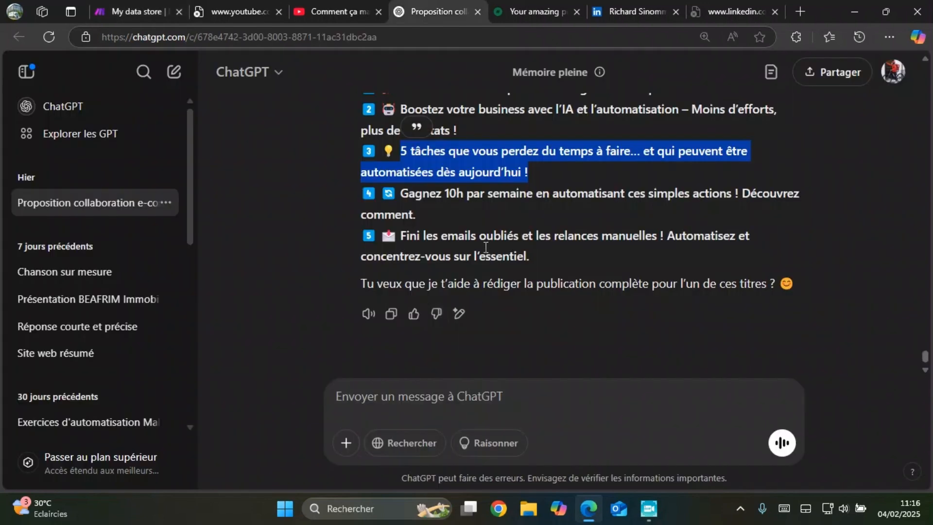
{"action": "left_click", "coordinate": [460, 221]}
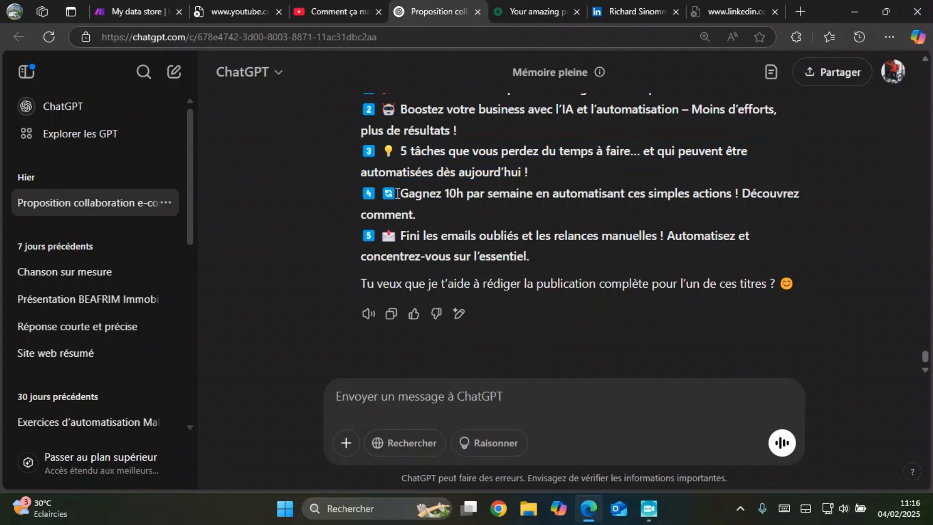
{"action": "left_click_drag", "start_coordinate": [397, 194], "coordinate": [417, 215]}
{"action": "key", "text": "alt+Tab"}
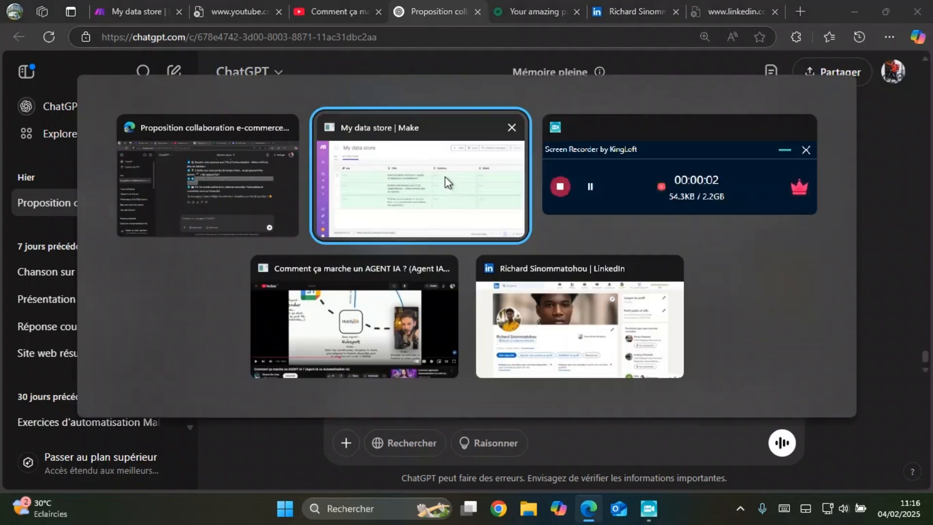
{"action": "left_click", "coordinate": [492, 305]}
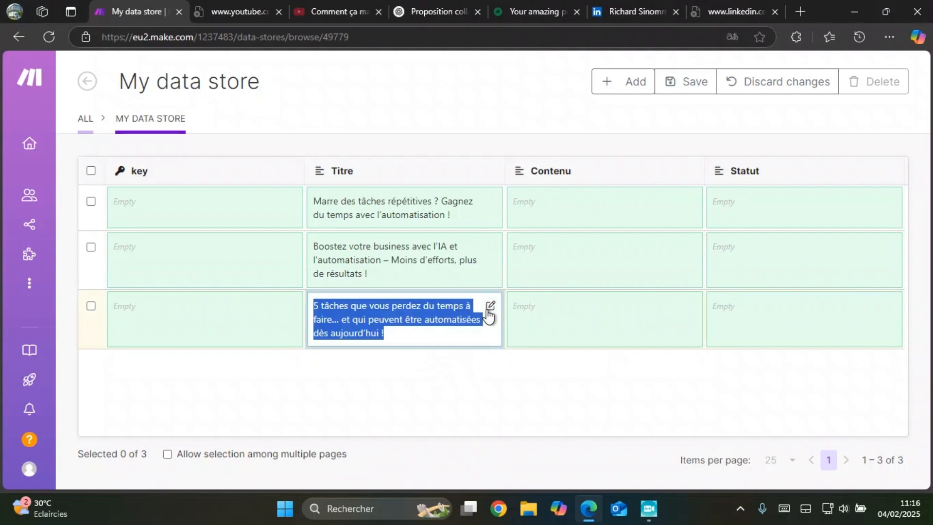
{"action": "left_click", "coordinate": [647, 95]}
{"action": "left_click", "coordinate": [646, 92]}
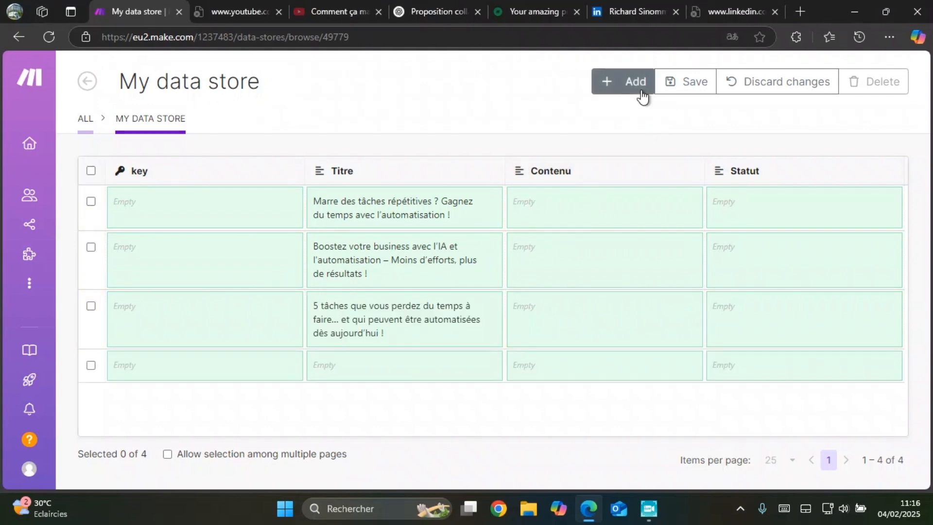
{"action": "left_click", "coordinate": [490, 365]}
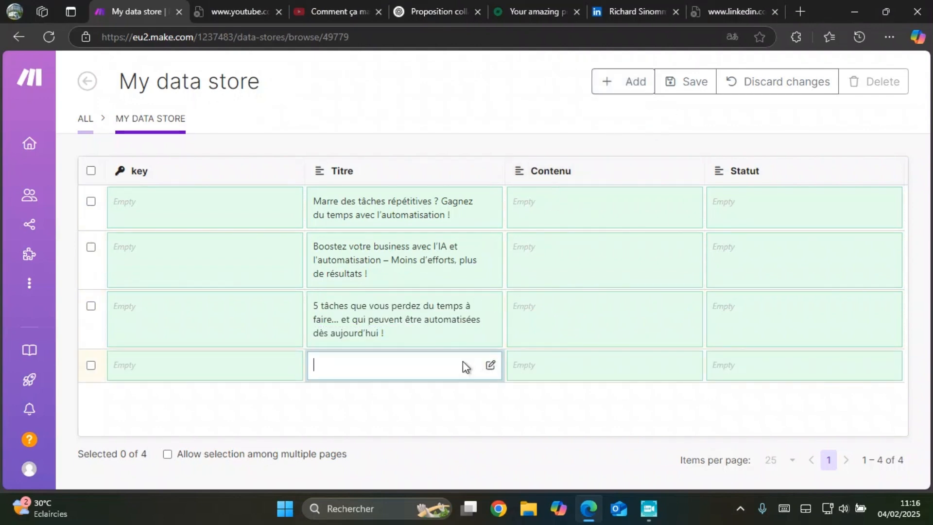
{"action": "key", "text": "ctrl+v"}
Step: Add a fifth record with the Titre "Fini les emails oubliés et les relances manuelles ! Automatisez et concentrez-vous sur l'essentiel." copied from ChatGPT
{"action": "key", "text": "alt+Tab"}
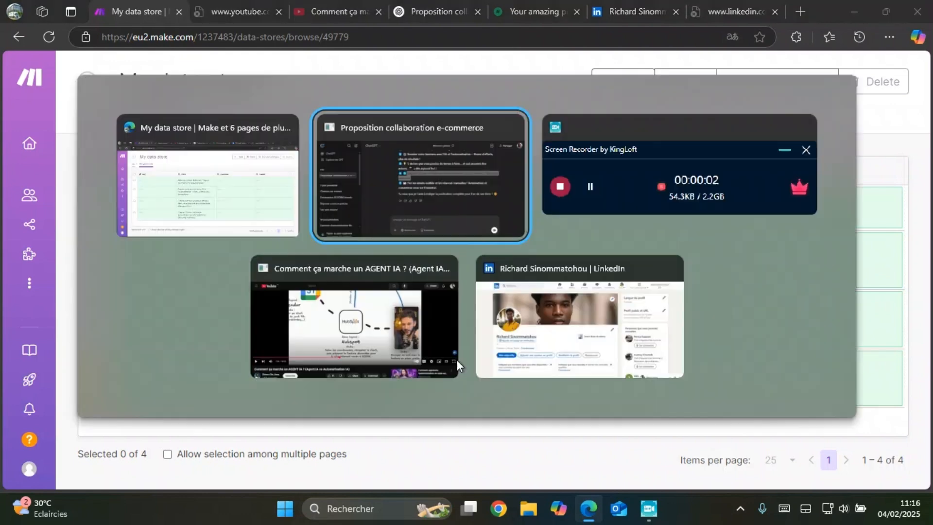
{"action": "left_click", "coordinate": [479, 222]}
{"action": "left_click_drag", "start_coordinate": [530, 259], "coordinate": [400, 227]}
{"action": "left_click", "coordinate": [427, 185]}
{"action": "key", "text": "alt+Tab"}
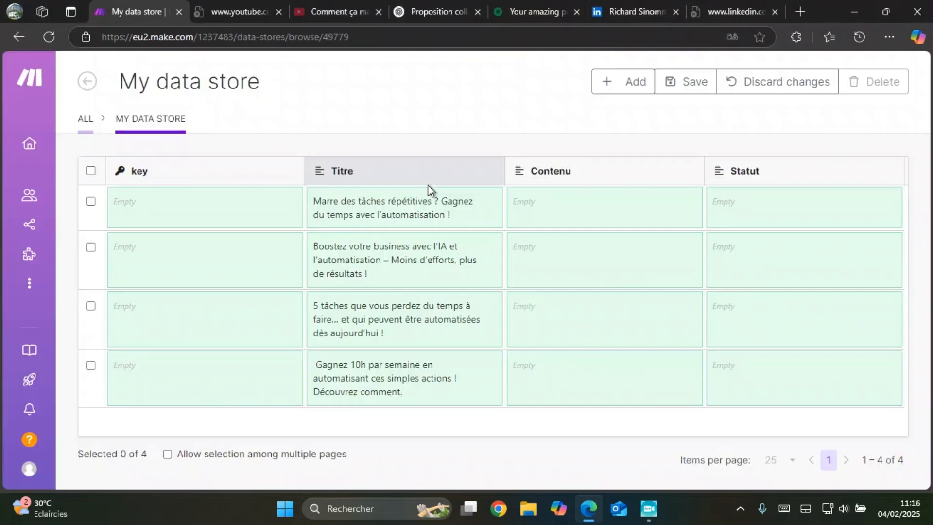
{"action": "left_click", "coordinate": [629, 87]}
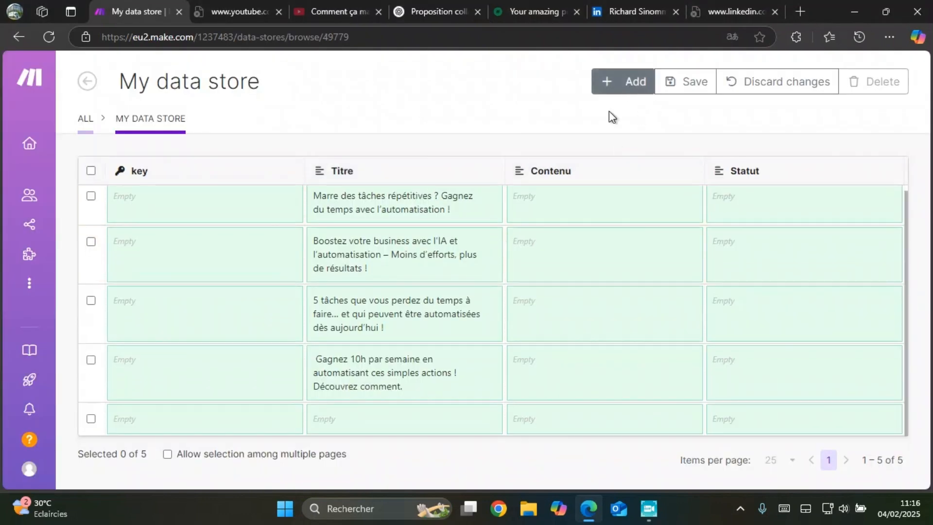
{"action": "left_click", "coordinate": [489, 419]}
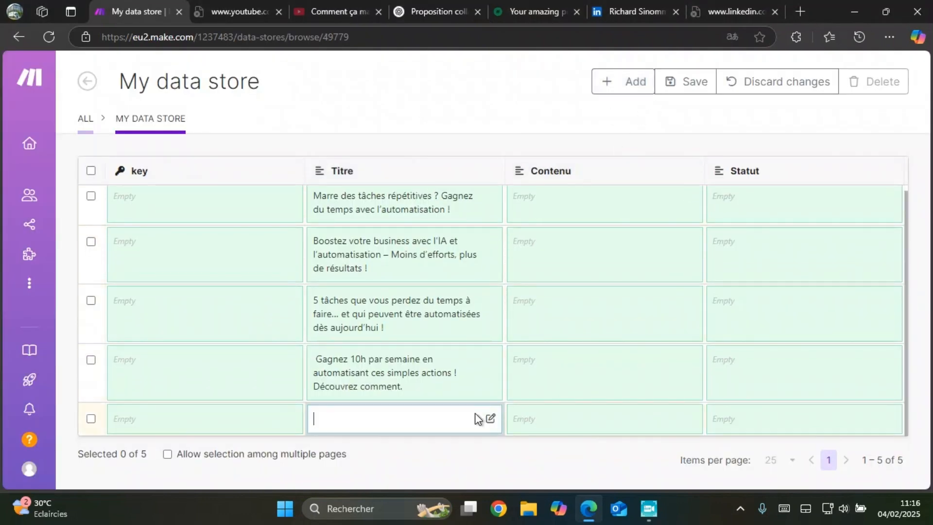
{"action": "key", "text": "ctrl+v"}
Step: Look over the post titles in the Titre column of the data store, from the first record to the fifth
{"action": "scroll", "coordinate": [434, 363], "scroll_direction": "down", "scroll_amount": 1}
{"action": "scroll", "coordinate": [433, 362], "scroll_direction": "up", "scroll_amount": 1}
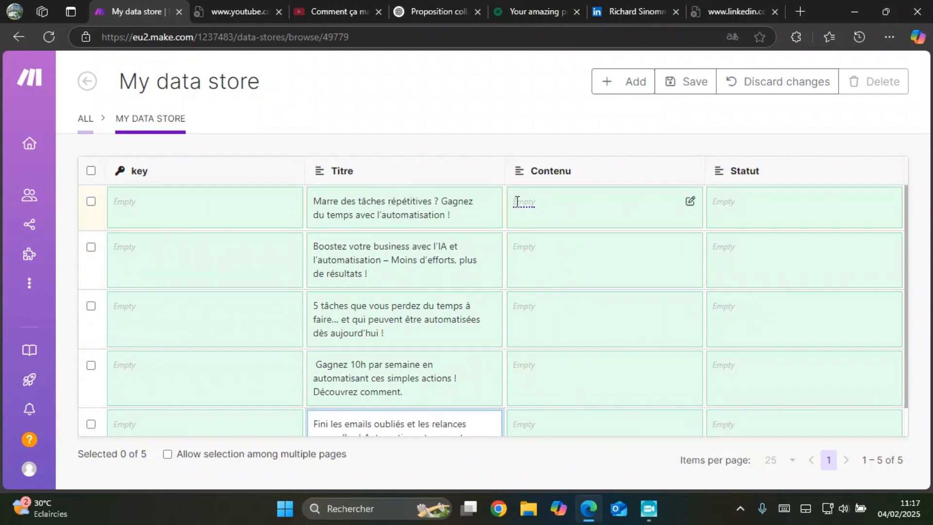
{"action": "scroll", "coordinate": [437, 316], "scroll_direction": "down", "scroll_amount": 1}
{"action": "scroll", "coordinate": [444, 304], "scroll_direction": "up", "scroll_amount": 1}
{"action": "scroll", "coordinate": [454, 300], "scroll_direction": "down", "scroll_amount": 1}
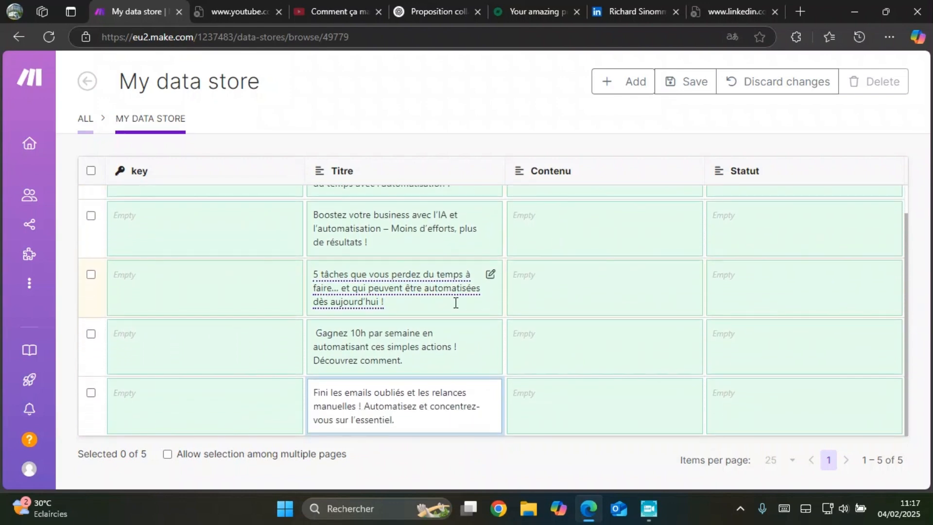
{"action": "scroll", "coordinate": [456, 304], "scroll_direction": "up", "scroll_amount": 1}
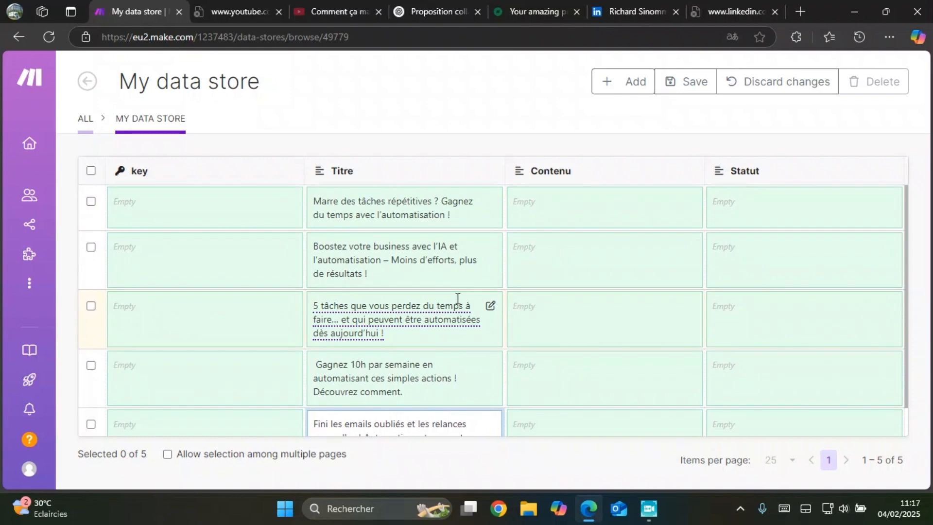
{"action": "scroll", "coordinate": [505, 308], "scroll_direction": "down", "scroll_amount": 1}
{"action": "scroll", "coordinate": [429, 316], "scroll_direction": "up", "scroll_amount": 1}
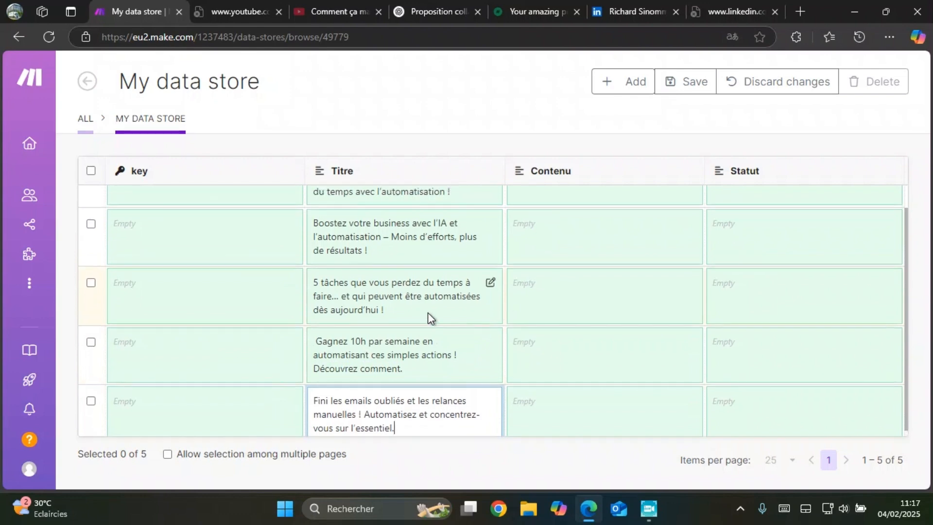
{"action": "scroll", "coordinate": [483, 306], "scroll_direction": "down", "scroll_amount": 1}
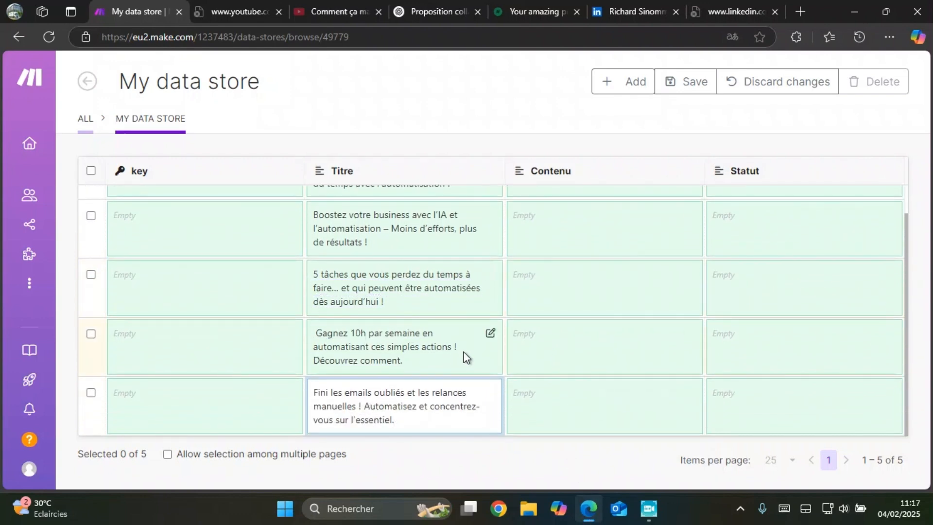
{"action": "scroll", "coordinate": [479, 370], "scroll_direction": "up", "scroll_amount": 1}
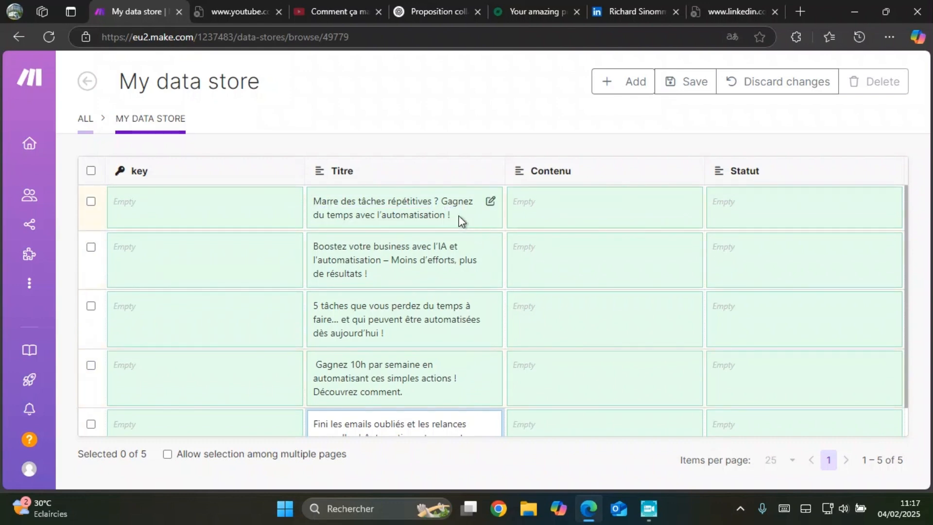
{"action": "left_click_drag", "start_coordinate": [461, 218], "coordinate": [301, 202]}
{"action": "left_click", "coordinate": [321, 155]}
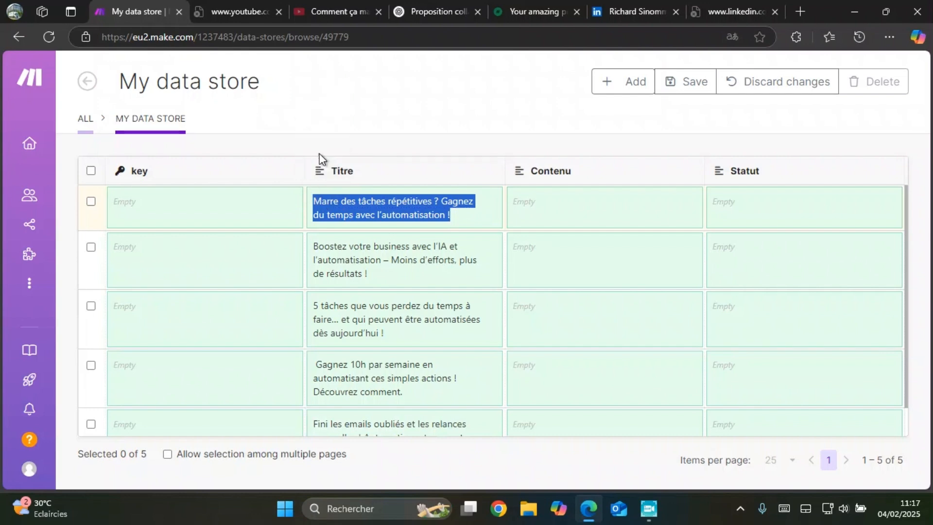
Step: Switch to ChatGPT and send the prompt "Donne moi un contenu alors sur les 2 permier titre que tu viens de me donner"
{"action": "key", "text": "alt+Tab"}
{"action": "left_click", "coordinate": [549, 408]}
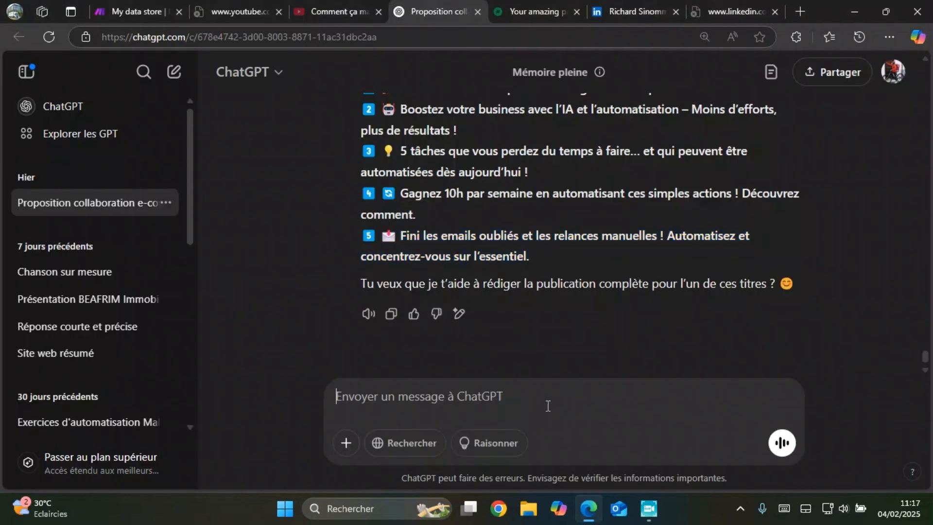
{"action": "type", "text": "Donne "}
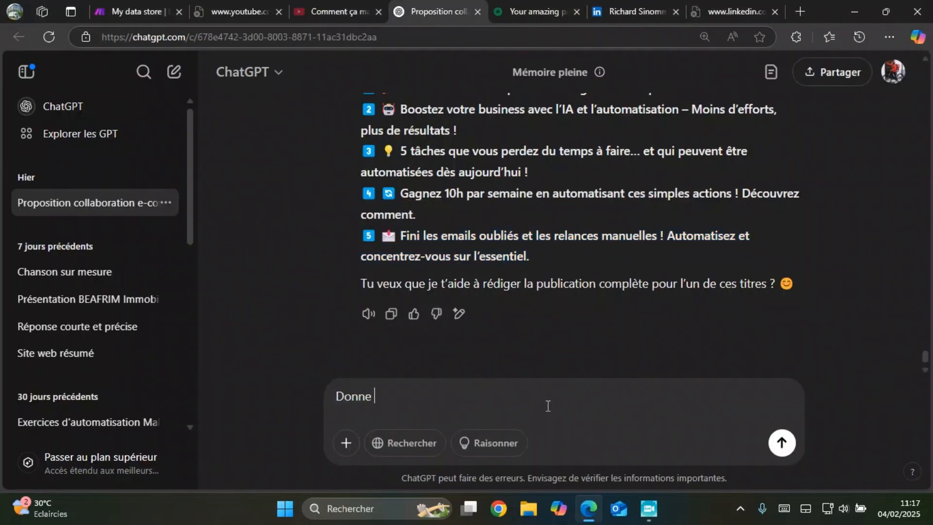
{"action": "type", "text": "moi un conyn"}
{"action": "key", "text": "BackSpace"}
{"action": "key", "text": "BackSpace"}
{"action": "type", "text": "tenu "}
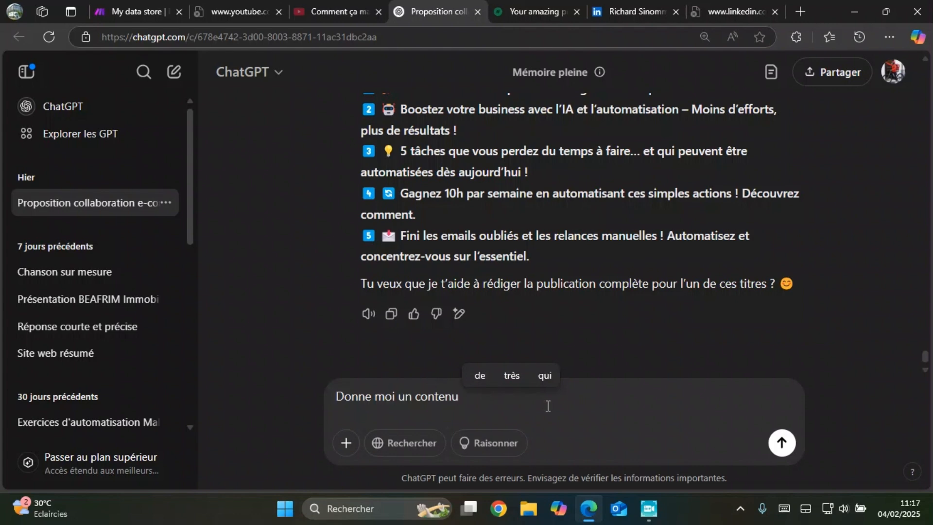
{"action": "type", "text": "lao"}
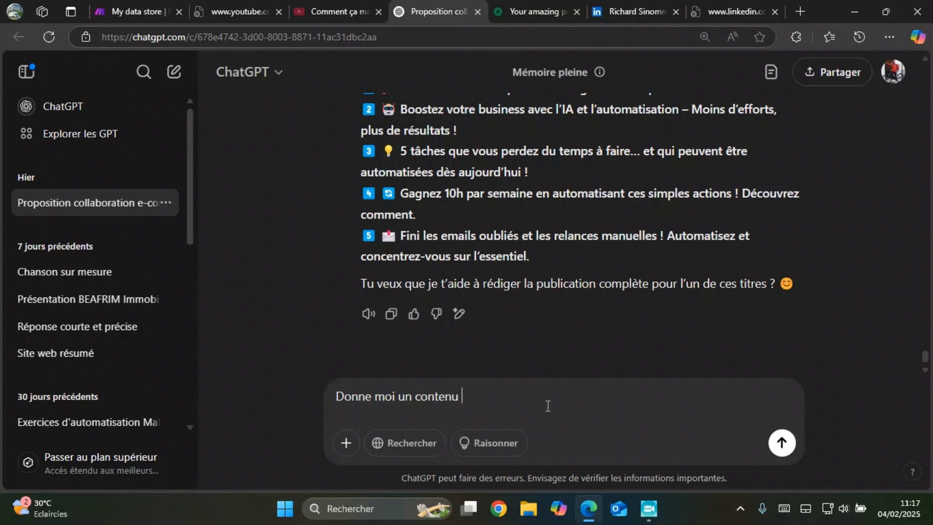
{"action": "type", "text": "alors sur les tirer"}
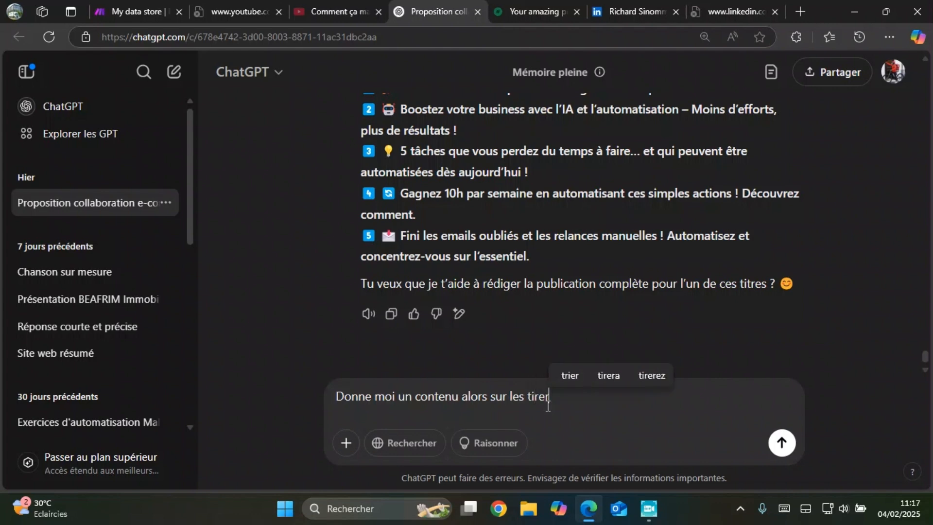
{"action": "key", "text": "BackSpace"}
{"action": "key", "text": "BackSpace"}
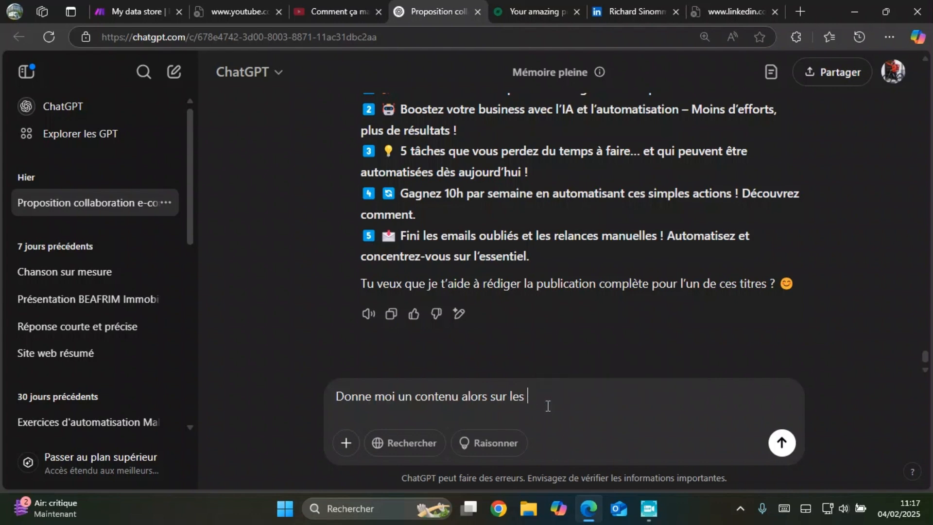
{"action": "type", "text": "2 permi"}
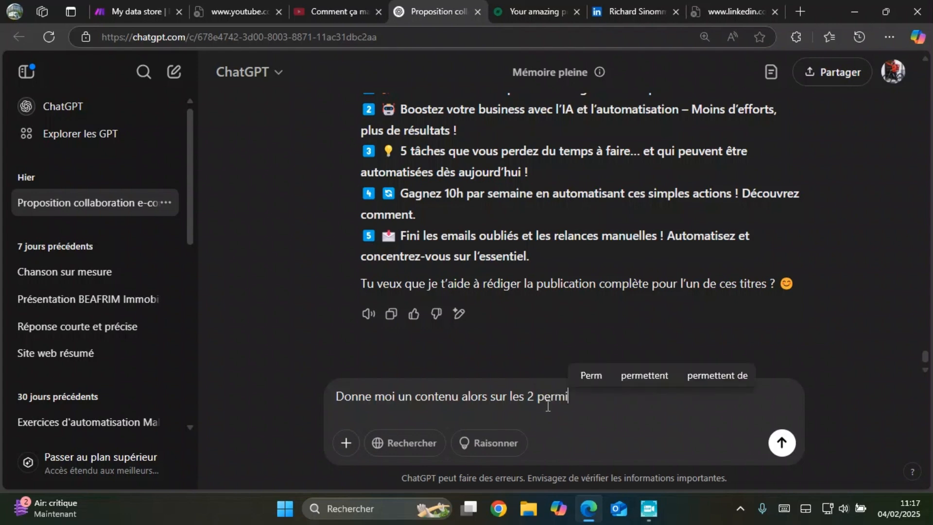
{"action": "type", "text": "er tirte"}
{"action": "key", "text": "BackSpace"}
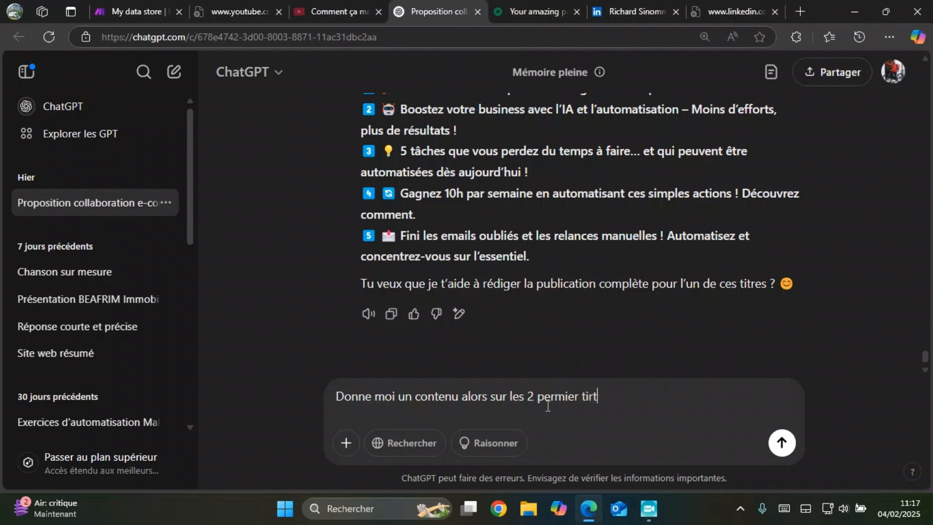
{"action": "type", "text": "e que tu "}
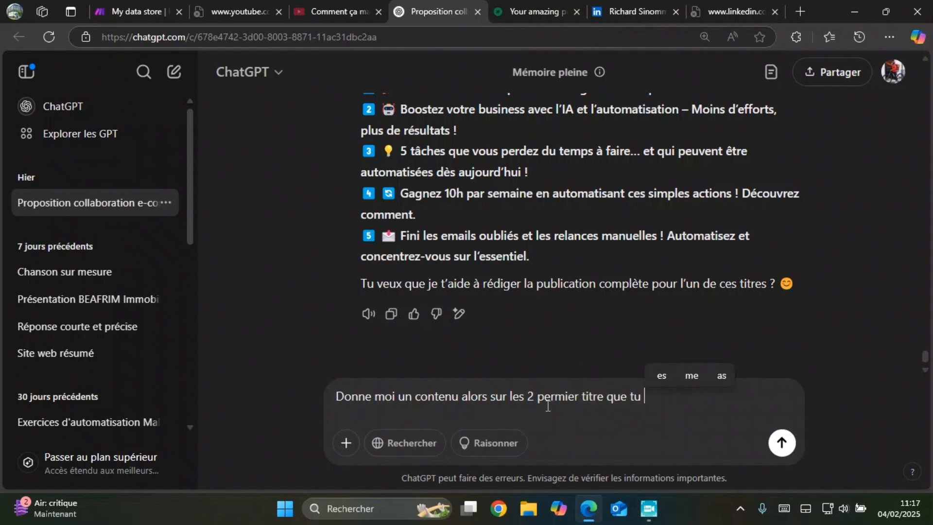
{"action": "type", "text": "viens de me donner"}
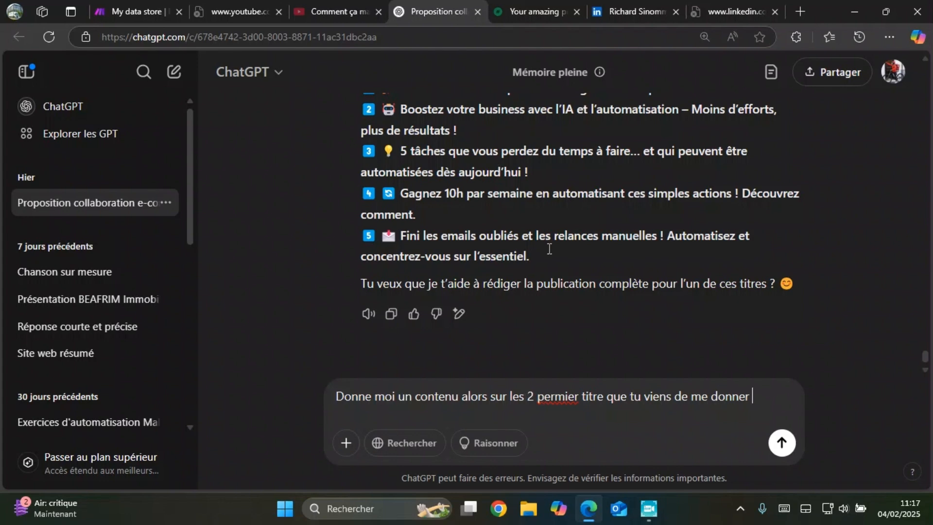
{"action": "key", "text": "Return"}
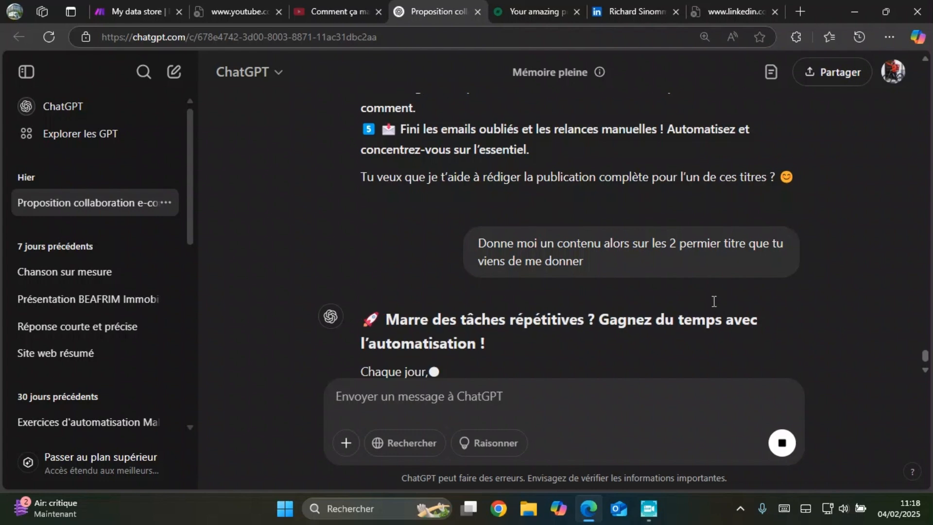
Step: Return to the Make data store and set the Statut of the first record to "NON PUBLIER"
{"action": "key", "text": "ctrl+1"}
{"action": "mouse_move", "coordinate": [739, 221]}
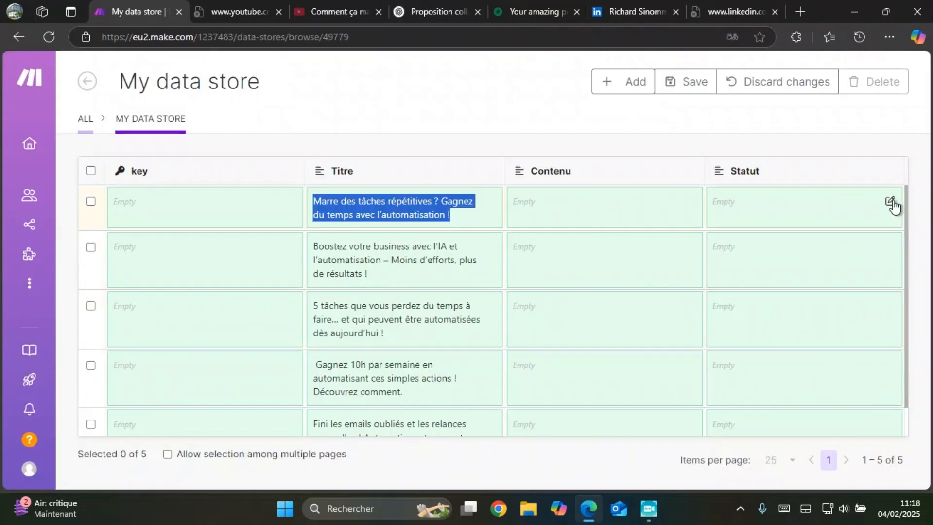
{"action": "left_click", "coordinate": [890, 203]}
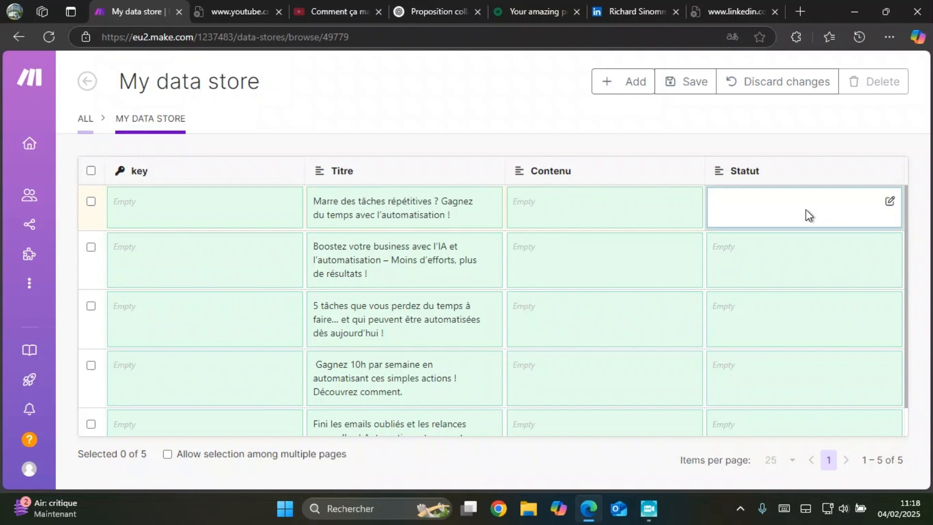
{"action": "type", "text": "NOM"}
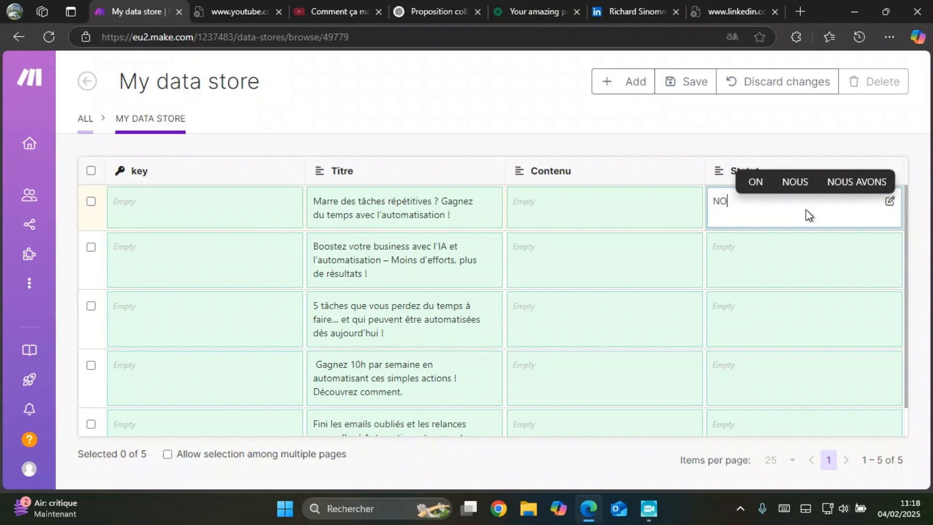
{"action": "key", "text": "BackSpace"}
{"action": "key", "text": "BackSpace"}
{"action": "type", "text": "N PLU"}
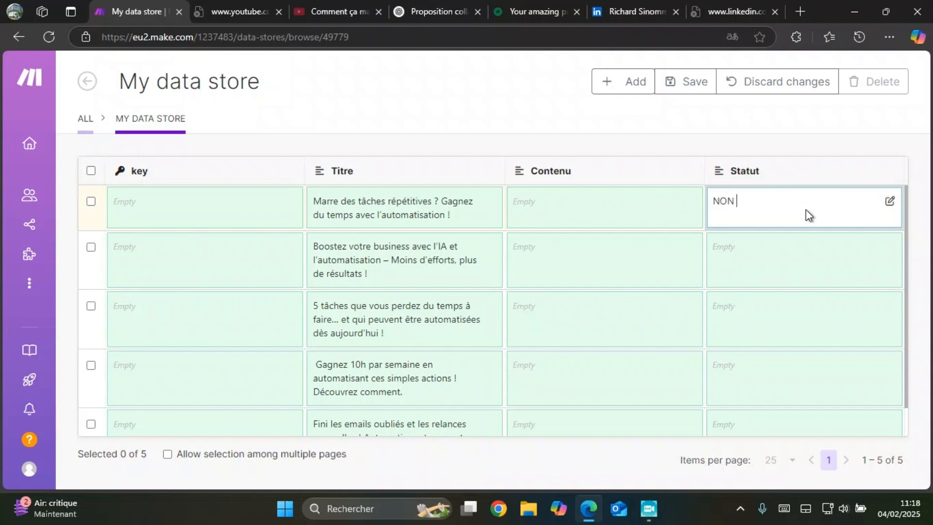
{"action": "key", "text": "BackSpace"}
{"action": "key", "text": "BackSpace"}
{"action": "type", "text": "UBLIER"}
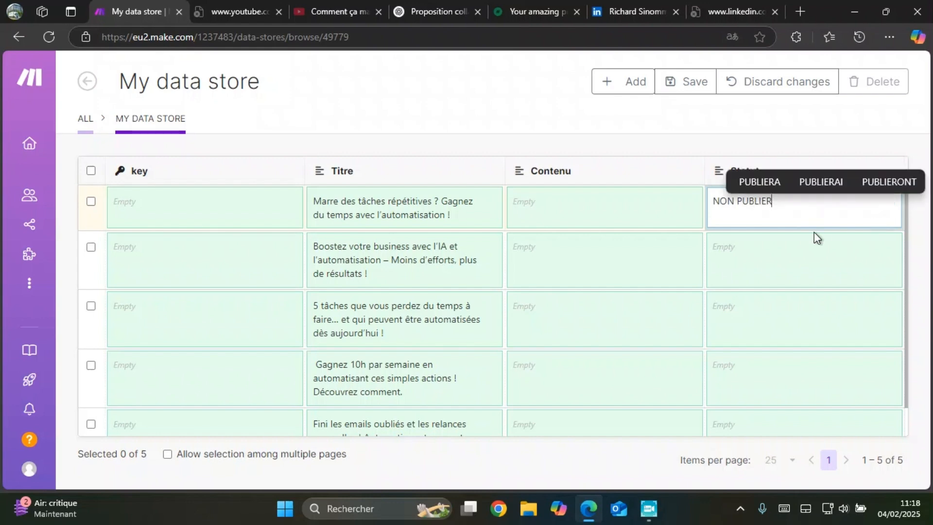
Step: Set the Statut of the second record, "Boostez votre business avec l'IA et l'automatisation", to "NON PUBLIER"
{"action": "left_click", "coordinate": [759, 246]}
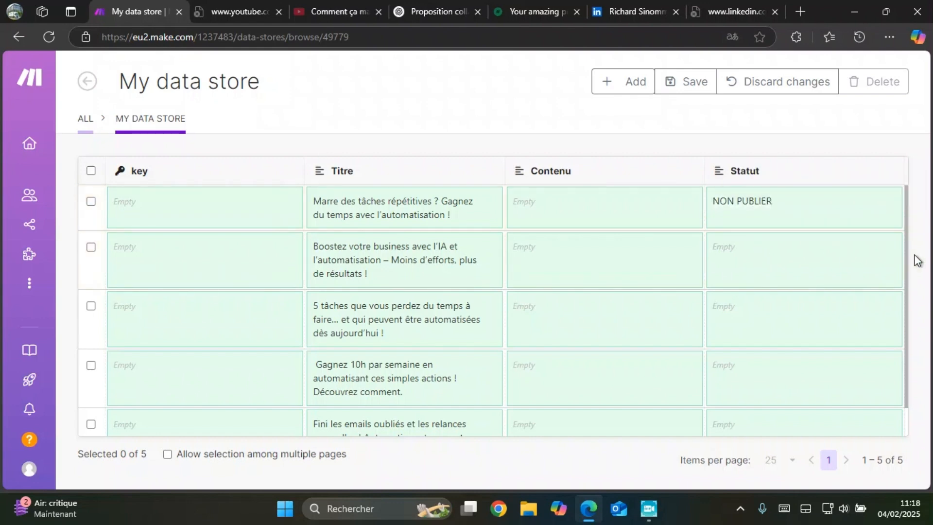
{"action": "left_click", "coordinate": [820, 248]}
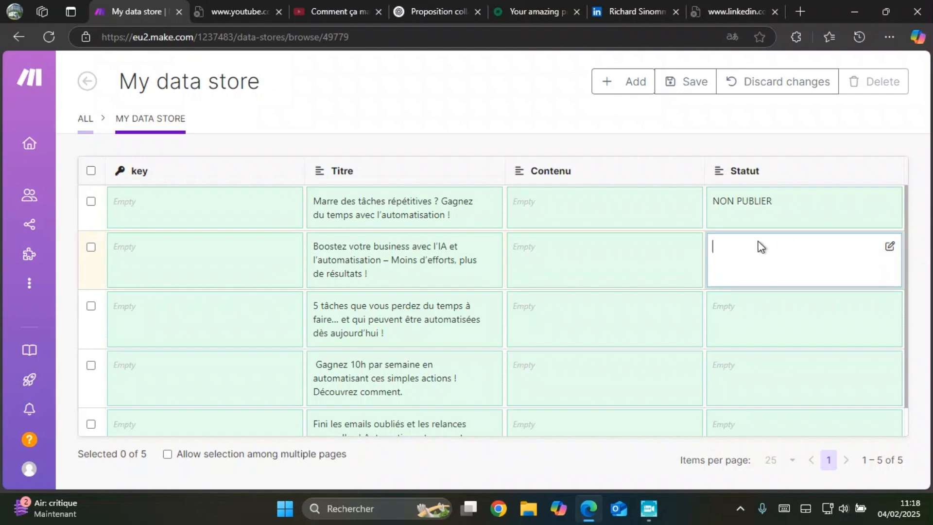
{"action": "type", "text": "NON P"}
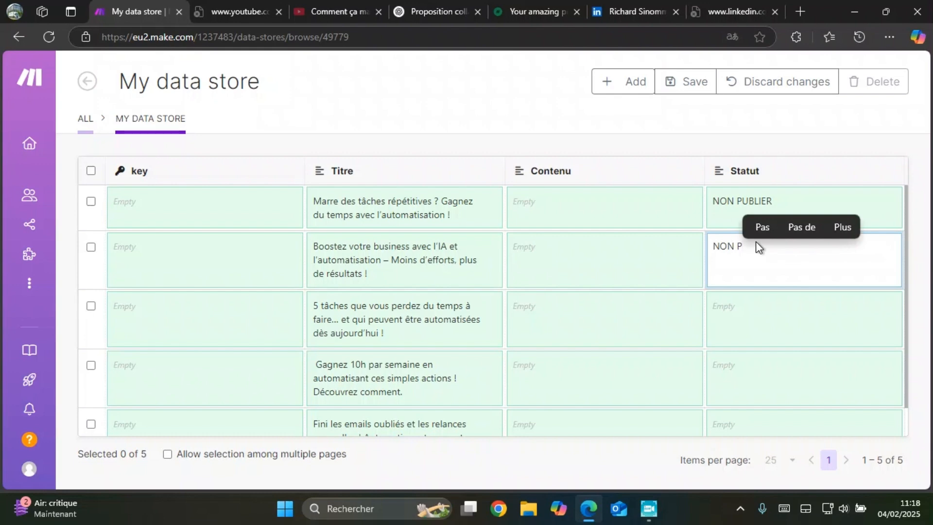
{"action": "type", "text": "UBLIER"}
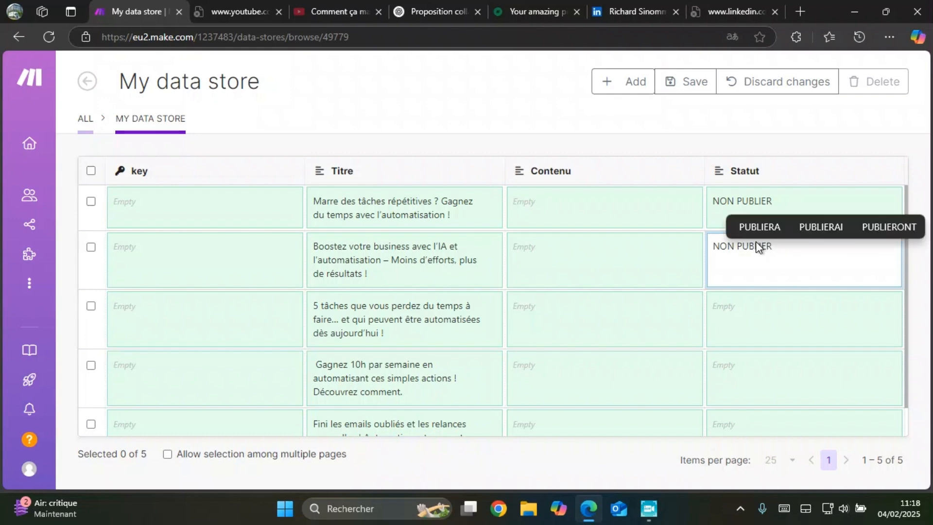
{"action": "left_click", "coordinate": [740, 318]}
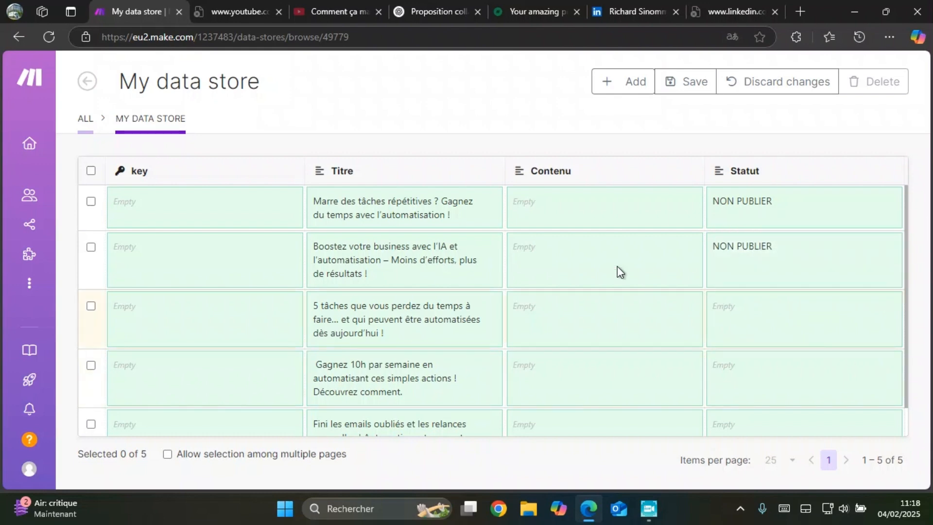
Step: Switch to ChatGPT and copy the post text with its hashtags under "Marre des tâches répétitives ? Gagnez du temps avec l'automatisation !"
{"action": "key", "text": "alt+Tab"}
{"action": "scroll", "coordinate": [622, 298], "scroll_direction": "down", "scroll_amount": 9}
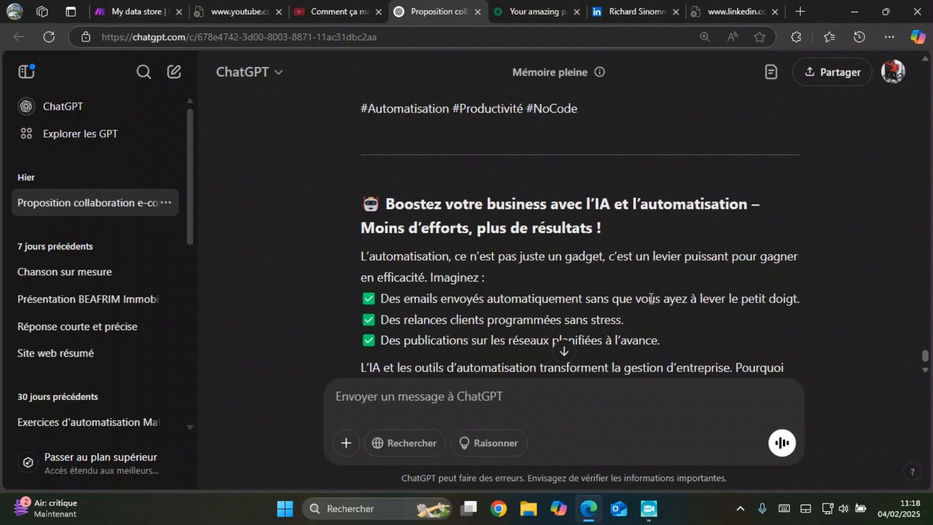
{"action": "scroll", "coordinate": [671, 250], "scroll_direction": "up", "scroll_amount": 6}
{"action": "scroll", "coordinate": [671, 250], "scroll_direction": "up", "scroll_amount": 5}
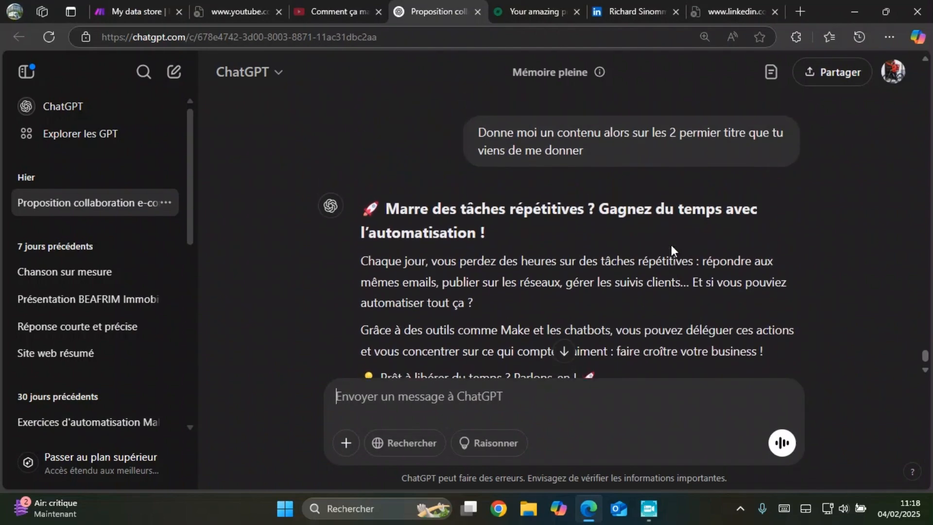
{"action": "scroll", "coordinate": [476, 188], "scroll_direction": "down", "scroll_amount": 3}
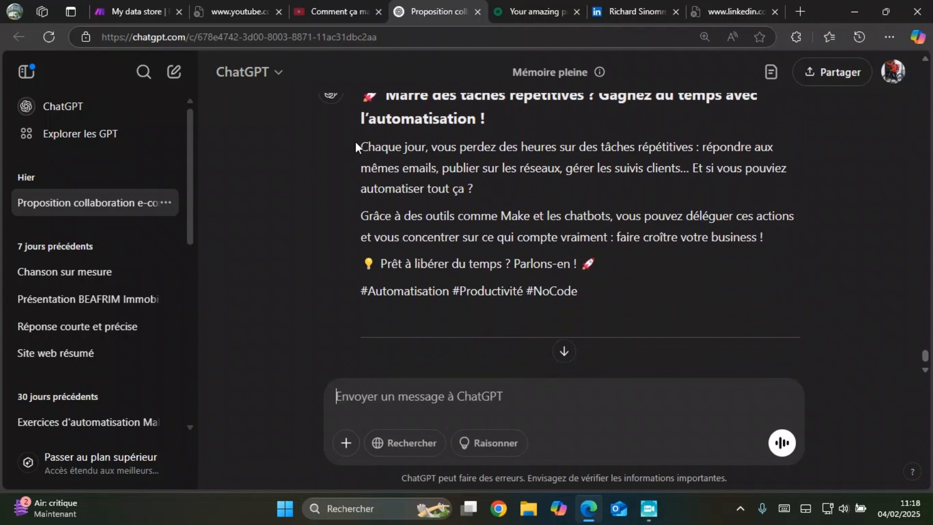
{"action": "left_click_drag", "start_coordinate": [355, 142], "coordinate": [586, 305]}
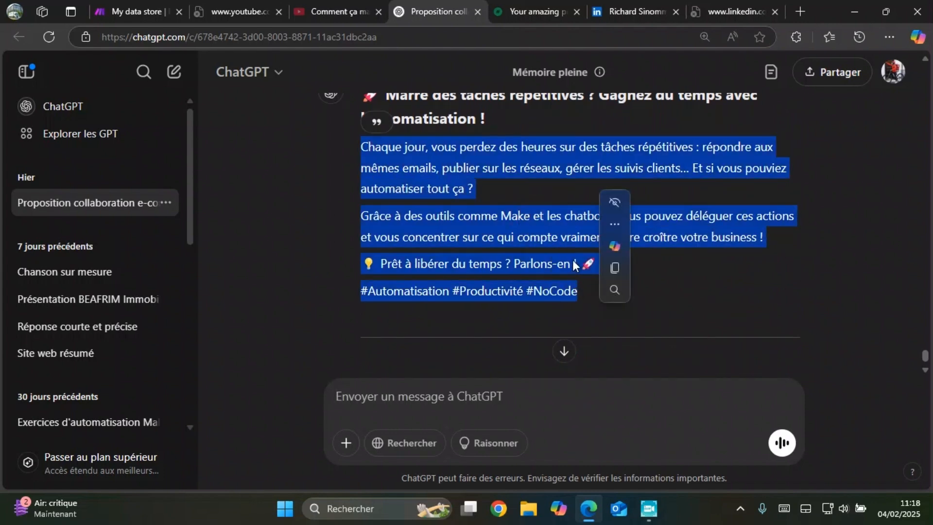
{"action": "left_click", "coordinate": [615, 268]}
Step: Return to the Make data store and paste the copied text as the Contenu of the first record
{"action": "key", "text": "ctrl+1"}
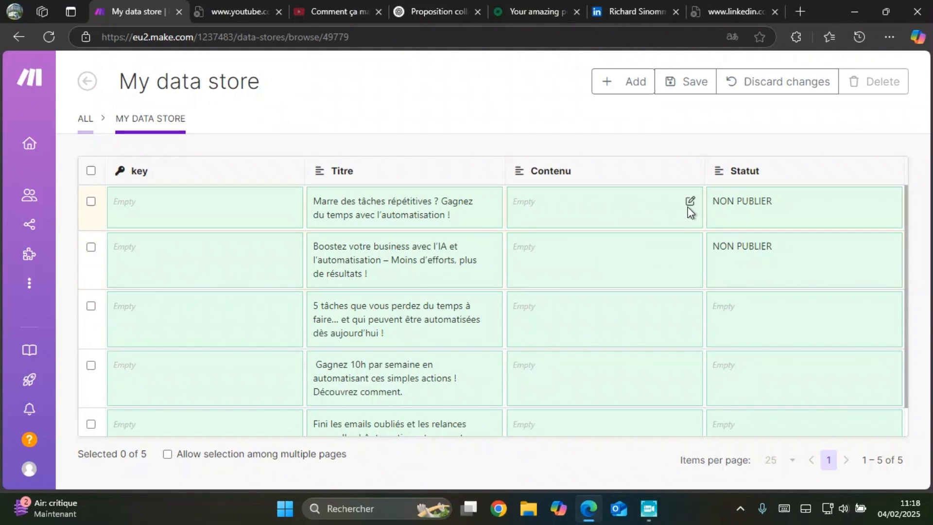
{"action": "left_click", "coordinate": [690, 201]}
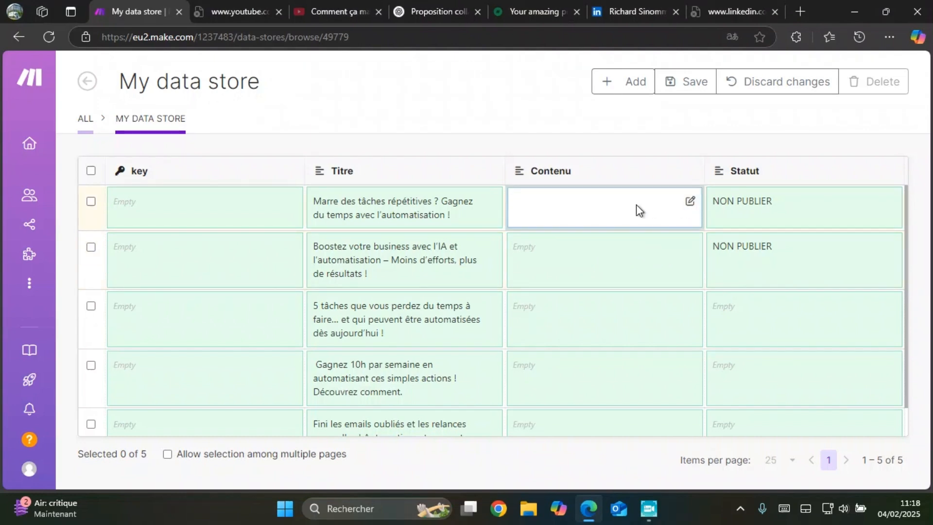
{"action": "key", "text": "ctrl+v"}
{"action": "scroll", "coordinate": [639, 235], "scroll_direction": "down", "scroll_amount": 2}
Step: Switch to ChatGPT and copy the post text with its hashtags under "Boostez votre business avec l'IA et l'automatisation"
{"action": "key", "text": "alt+Tab"}
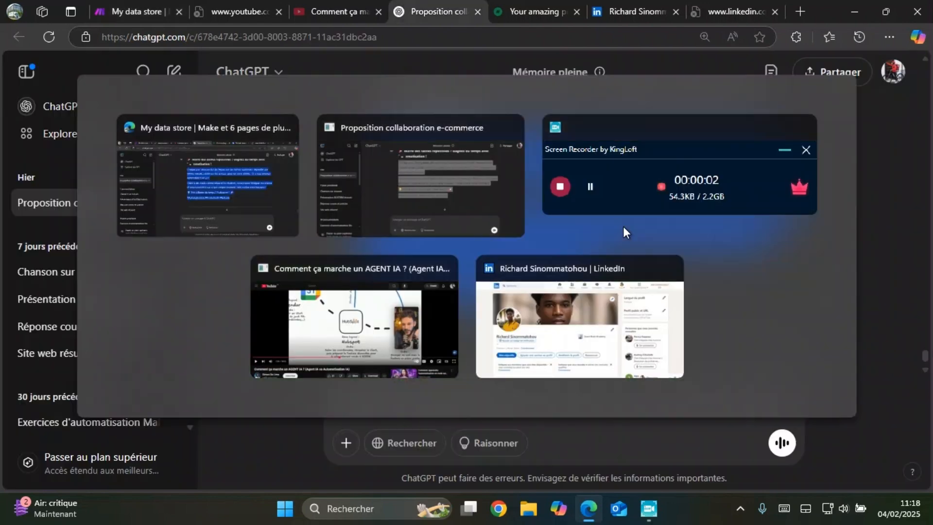
{"action": "scroll", "coordinate": [438, 233], "scroll_direction": "down", "scroll_amount": 5}
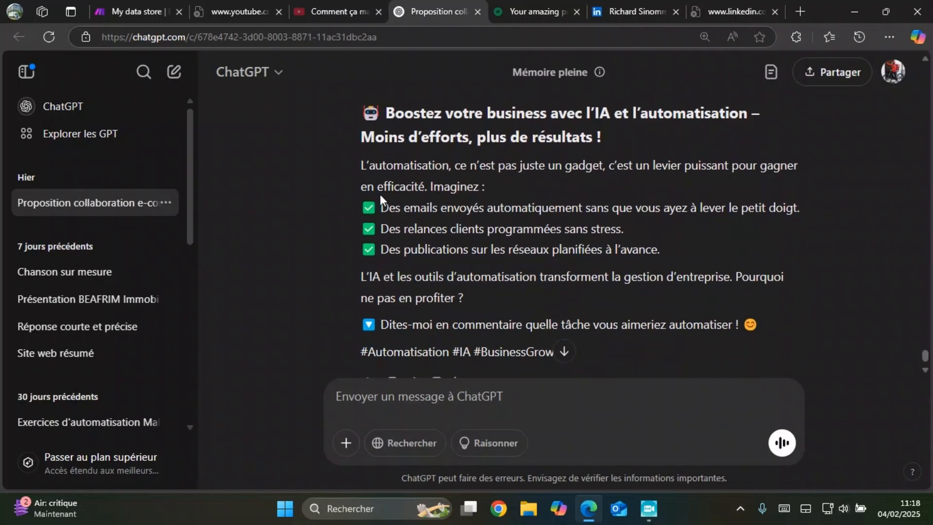
{"action": "left_click_drag", "start_coordinate": [354, 168], "coordinate": [603, 365]}
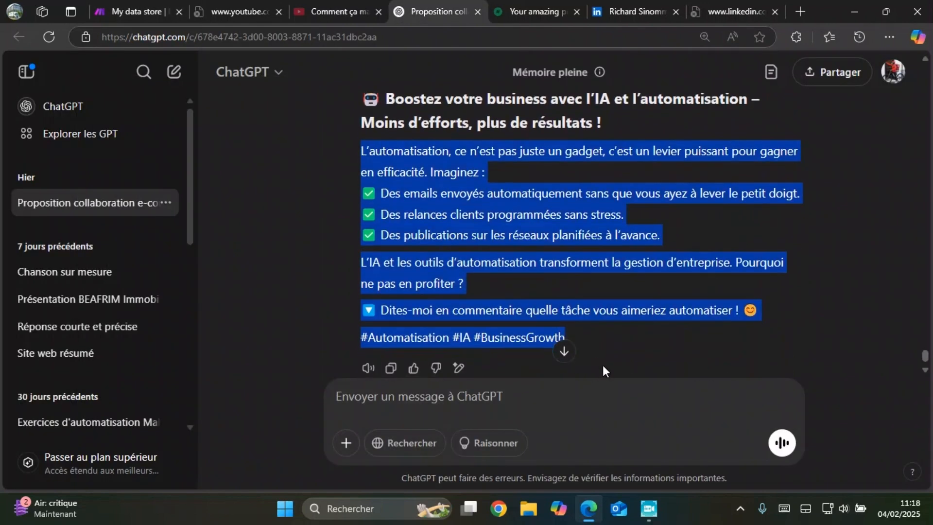
{"action": "left_click", "coordinate": [620, 303]}
Step: Return to the Make data store and paste the copied text as the Contenu of the second record
{"action": "key", "text": "alt+Tab"}
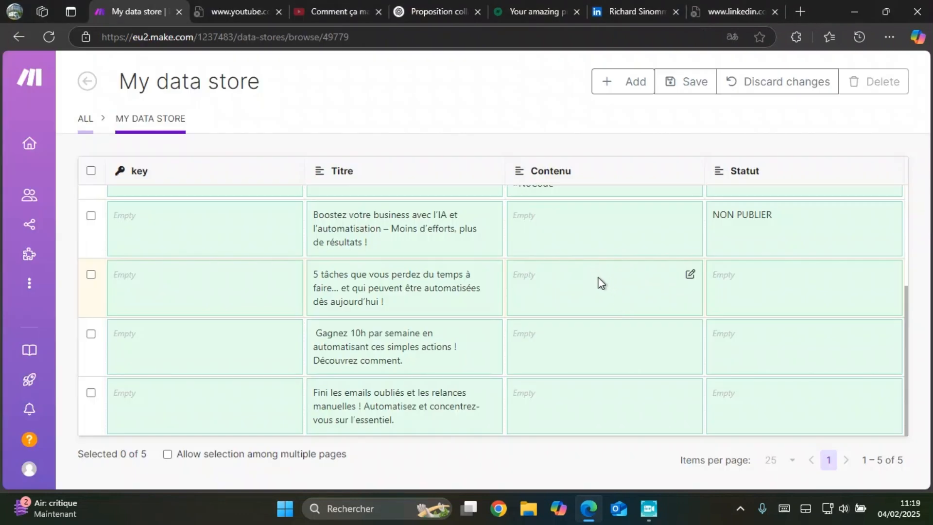
{"action": "scroll", "coordinate": [683, 276], "scroll_direction": "up", "scroll_amount": 3}
{"action": "left_click", "coordinate": [687, 331]}
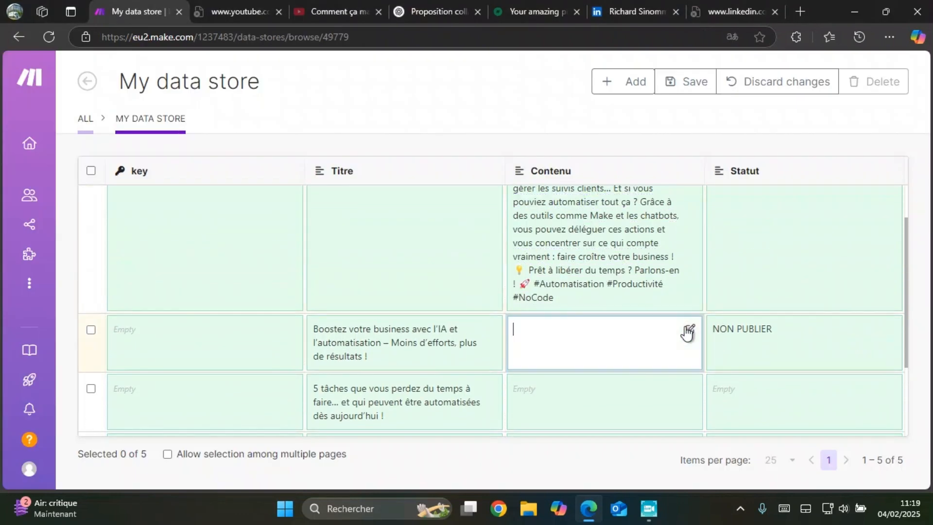
{"action": "key", "text": "ctrl+v"}
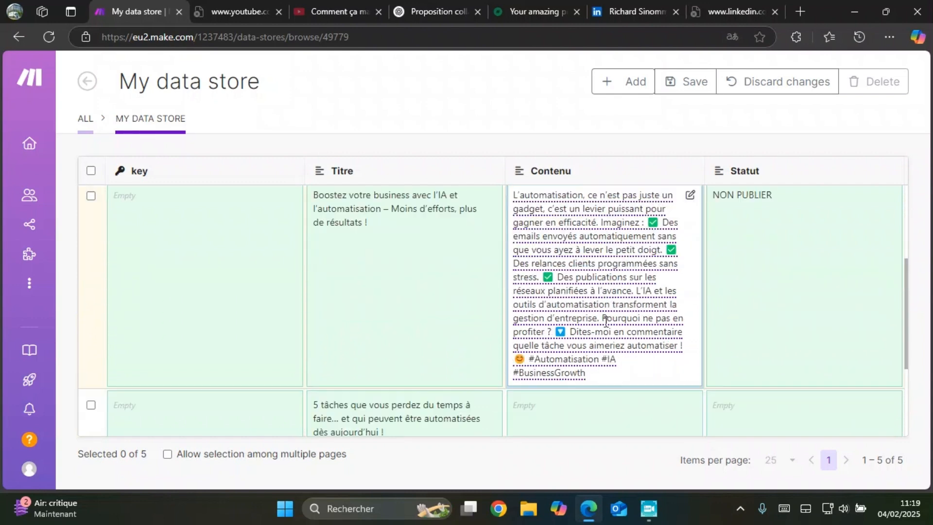
Step: Check the entries of the records and save all changes to the data store
{"action": "scroll", "coordinate": [433, 339], "scroll_direction": "down", "scroll_amount": 1}
{"action": "scroll", "coordinate": [492, 379], "scroll_direction": "down", "scroll_amount": 2}
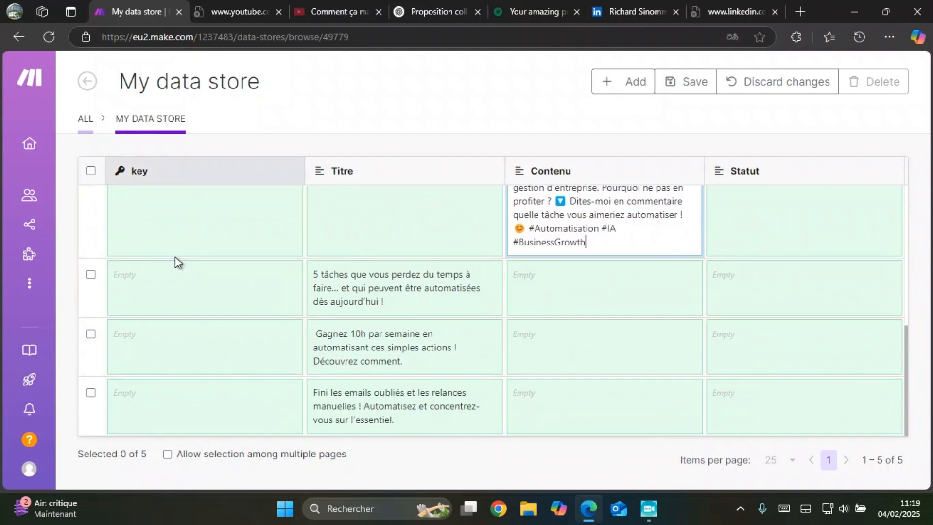
{"action": "scroll", "coordinate": [359, 360], "scroll_direction": "up", "scroll_amount": 3}
{"action": "scroll", "coordinate": [360, 359], "scroll_direction": "up", "scroll_amount": 3}
{"action": "scroll", "coordinate": [400, 343], "scroll_direction": "down", "scroll_amount": 4}
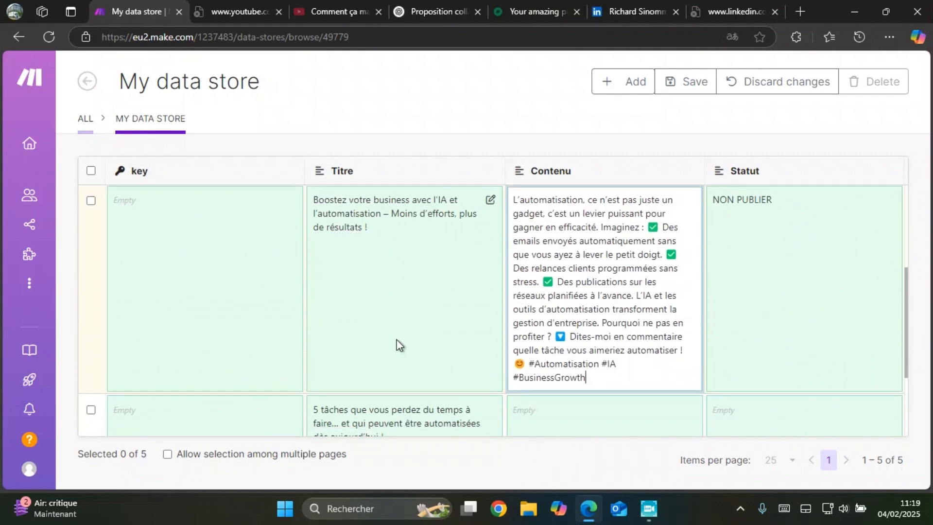
{"action": "scroll", "coordinate": [407, 332], "scroll_direction": "up", "scroll_amount": 5}
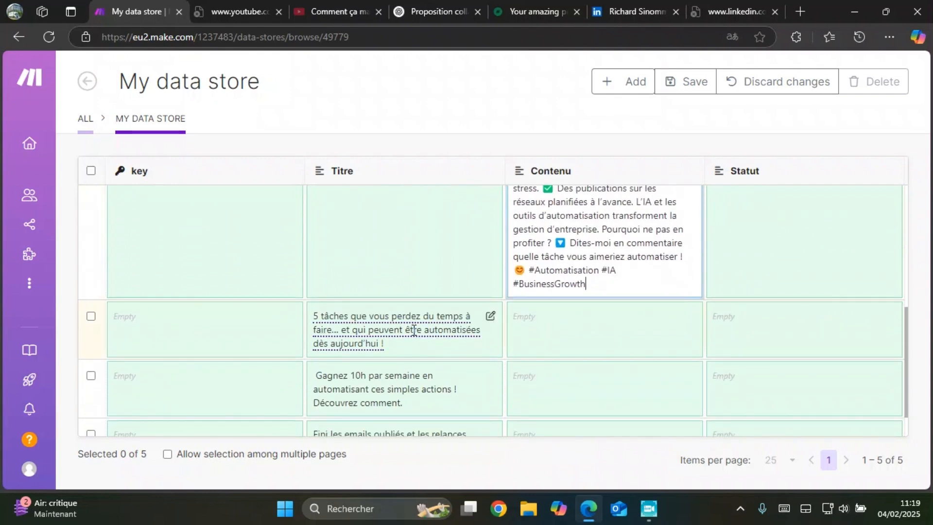
{"action": "scroll", "coordinate": [735, 304], "scroll_direction": "down", "scroll_amount": 5}
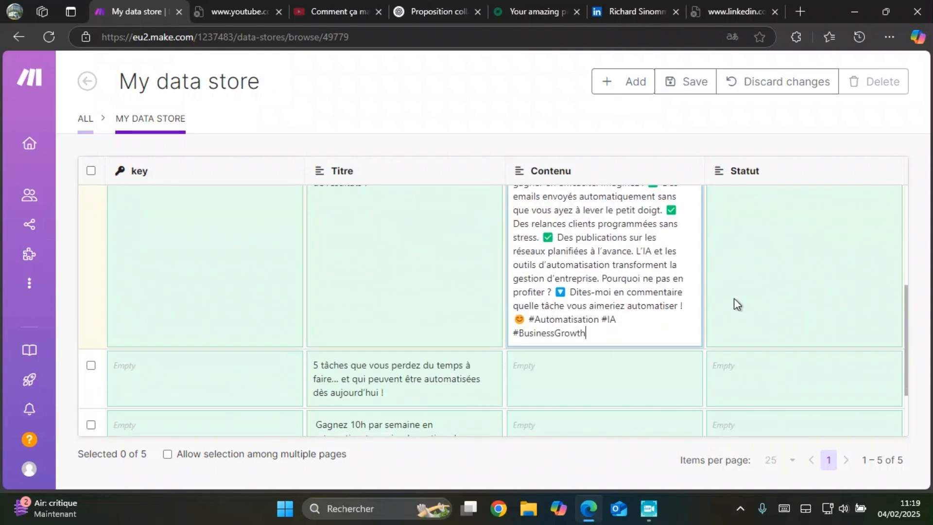
{"action": "scroll", "coordinate": [727, 291], "scroll_direction": "up", "scroll_amount": 3}
{"action": "scroll", "coordinate": [724, 290], "scroll_direction": "down", "scroll_amount": 5}
{"action": "left_click", "coordinate": [689, 83]}
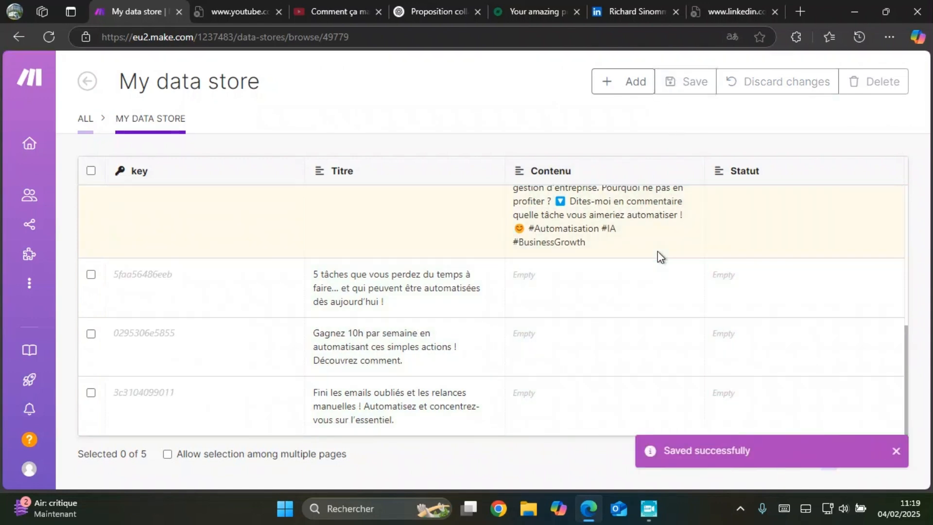
Step: Go to the team's scenarios and create a new scenario
{"action": "mouse_move", "coordinate": [29, 214]}
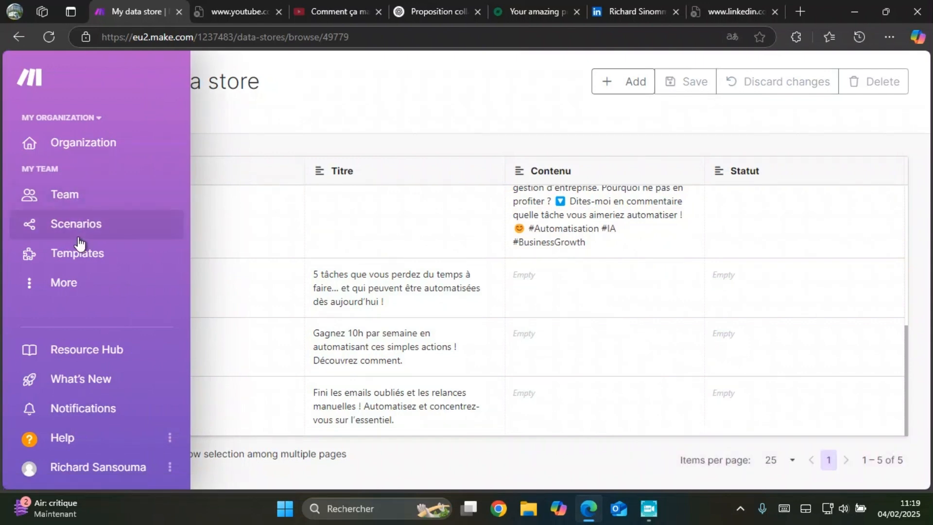
{"action": "left_click", "coordinate": [89, 222]}
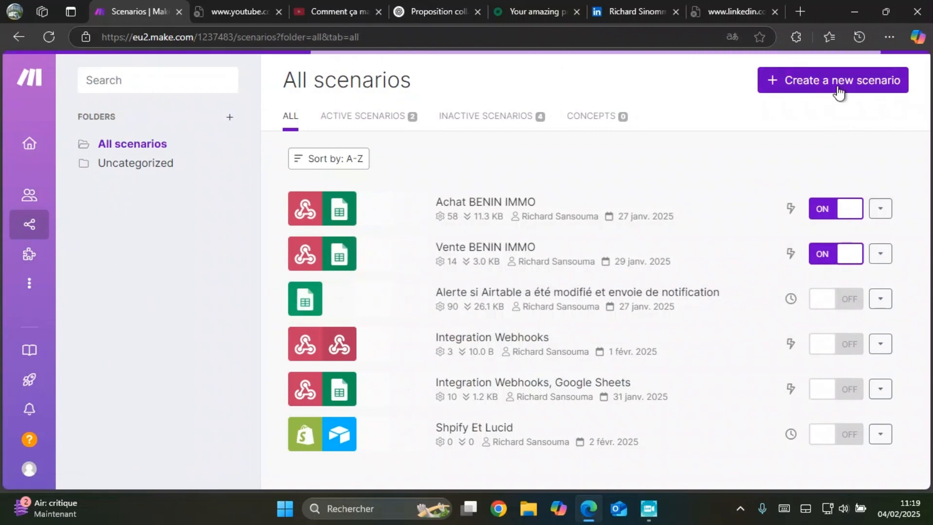
{"action": "left_click", "coordinate": [838, 89]}
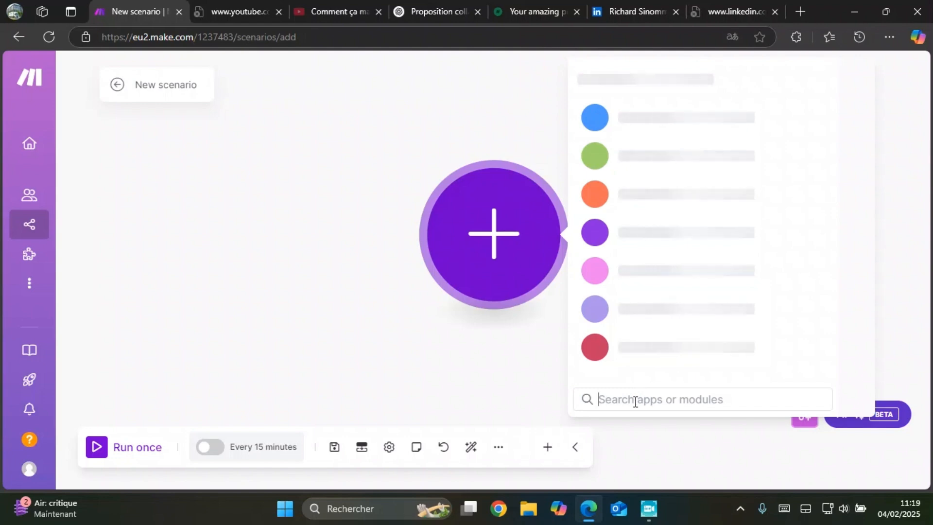
Step: Search the apps for "Facebook" and choose Facebook Pages for the first module
{"action": "type", "text": "fac"}
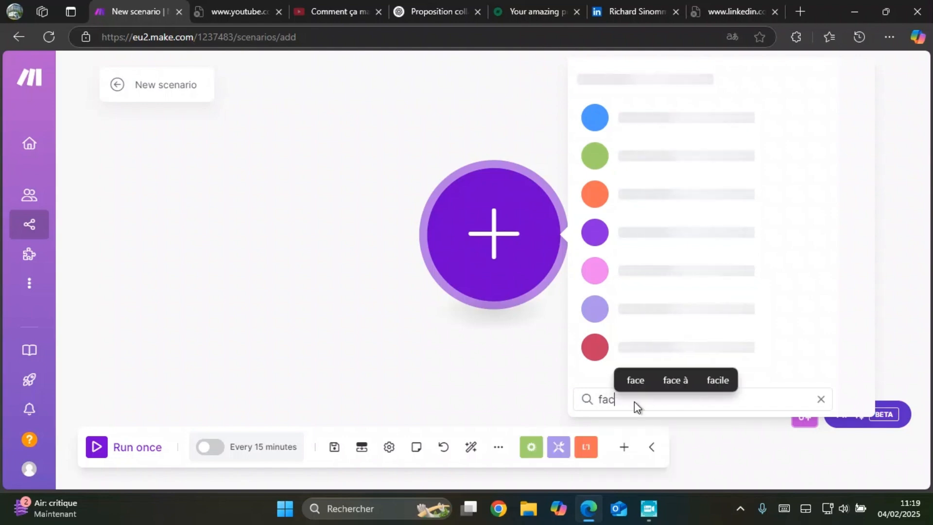
{"action": "type", "text": "e"}
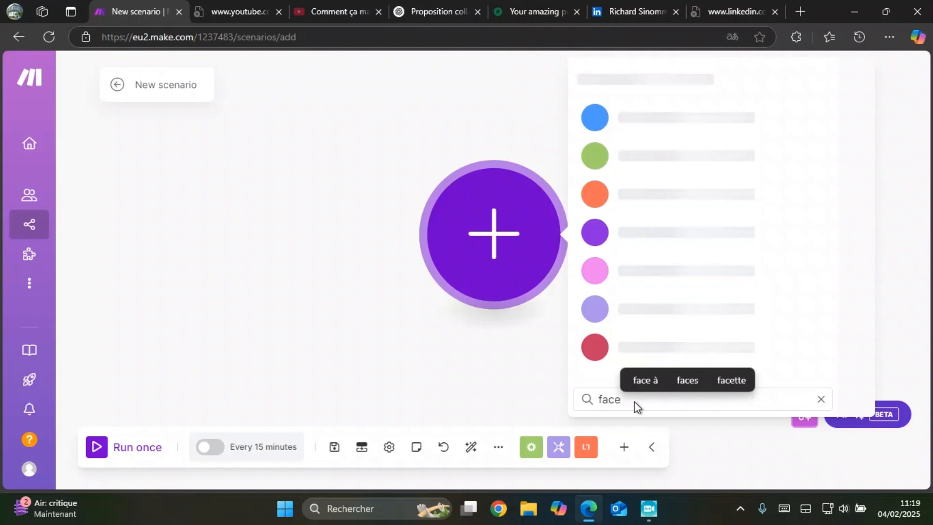
{"action": "type", "text": "bo"}
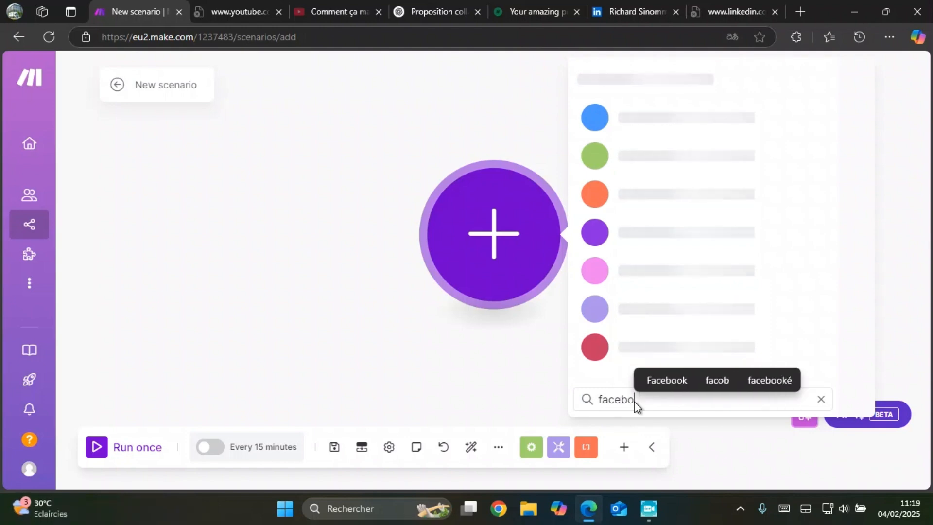
{"action": "left_click", "coordinate": [670, 379]}
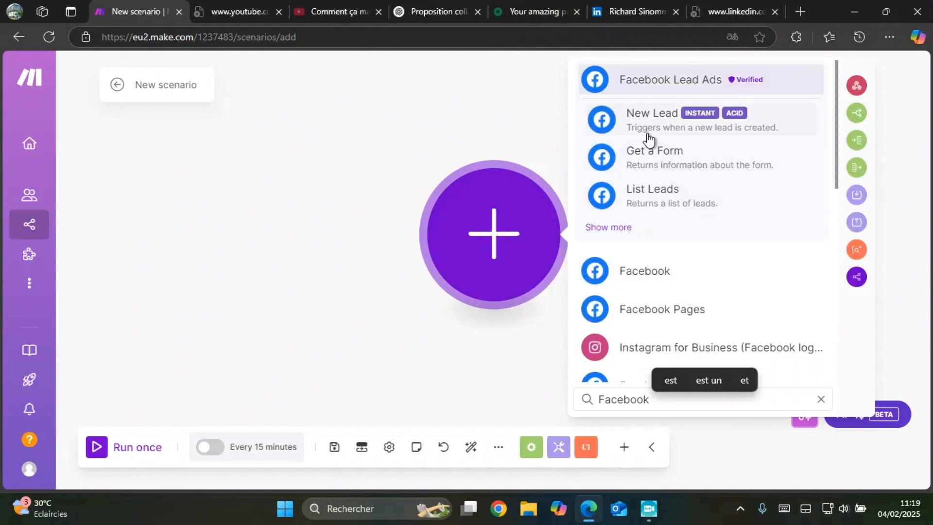
{"action": "left_click", "coordinate": [633, 307]}
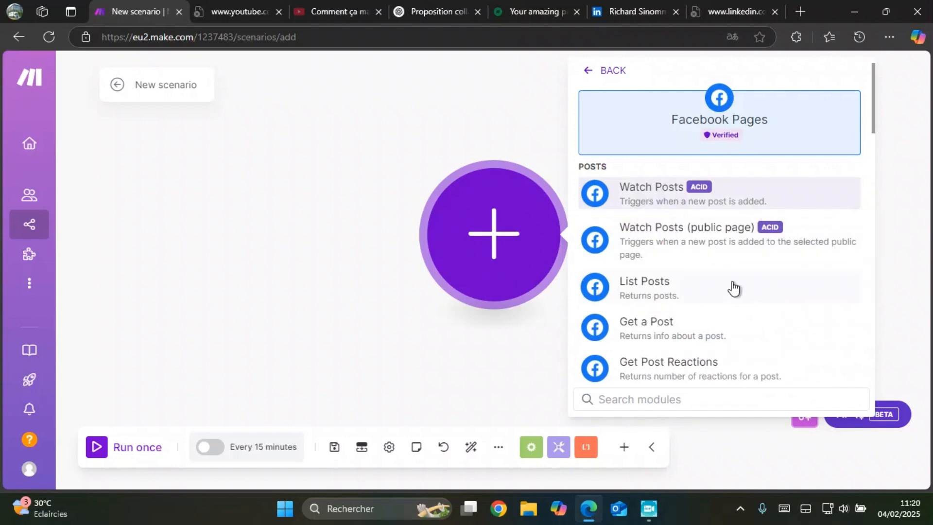
Step: Look through the Facebook Pages modules and add Create a Post as the scenario's first module
{"action": "scroll", "coordinate": [733, 288], "scroll_direction": "down", "scroll_amount": 3}
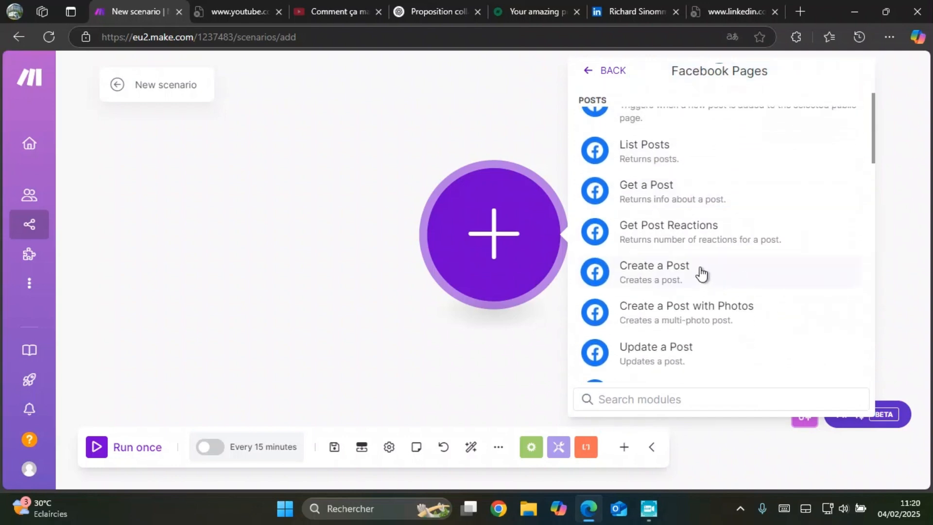
{"action": "scroll", "coordinate": [698, 274], "scroll_direction": "up", "scroll_amount": 3}
{"action": "scroll", "coordinate": [679, 241], "scroll_direction": "down", "scroll_amount": 4}
{"action": "scroll", "coordinate": [673, 240], "scroll_direction": "up", "scroll_amount": 2}
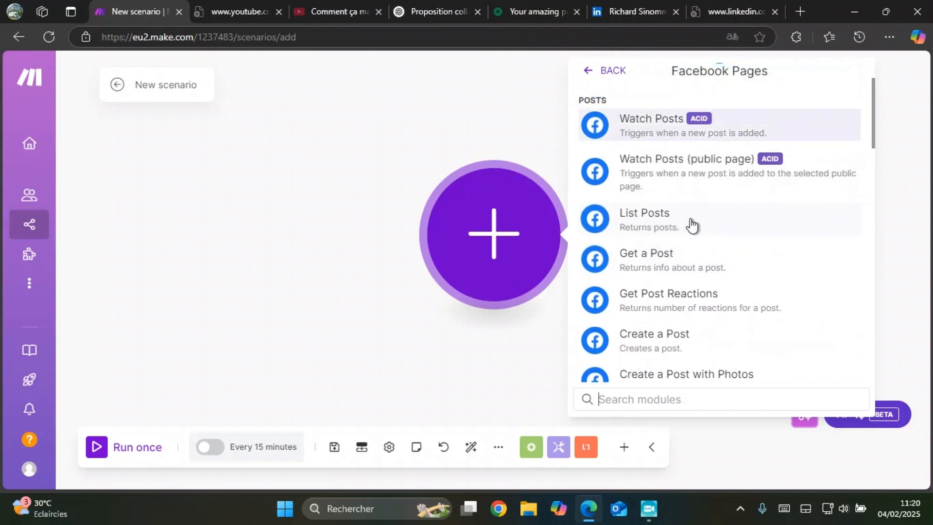
{"action": "scroll", "coordinate": [694, 214], "scroll_direction": "down", "scroll_amount": 1}
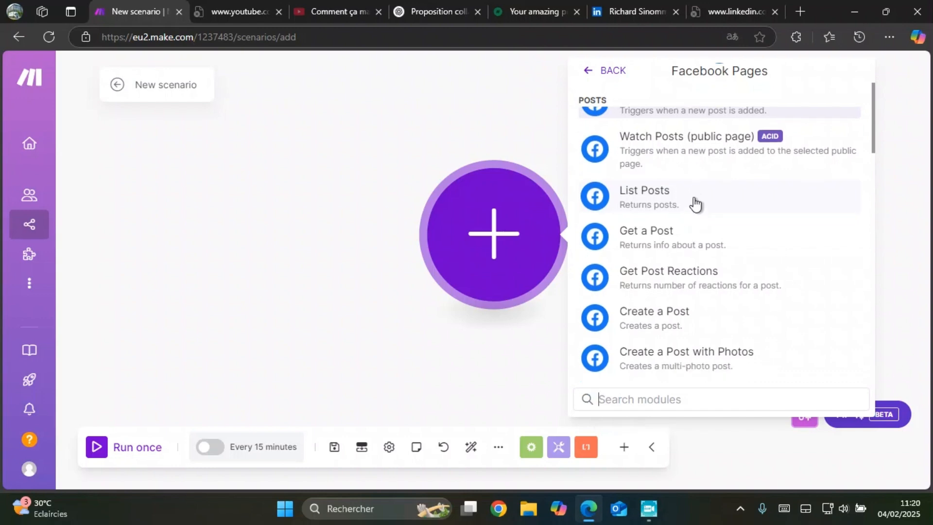
{"action": "scroll", "coordinate": [695, 203], "scroll_direction": "down", "scroll_amount": 2}
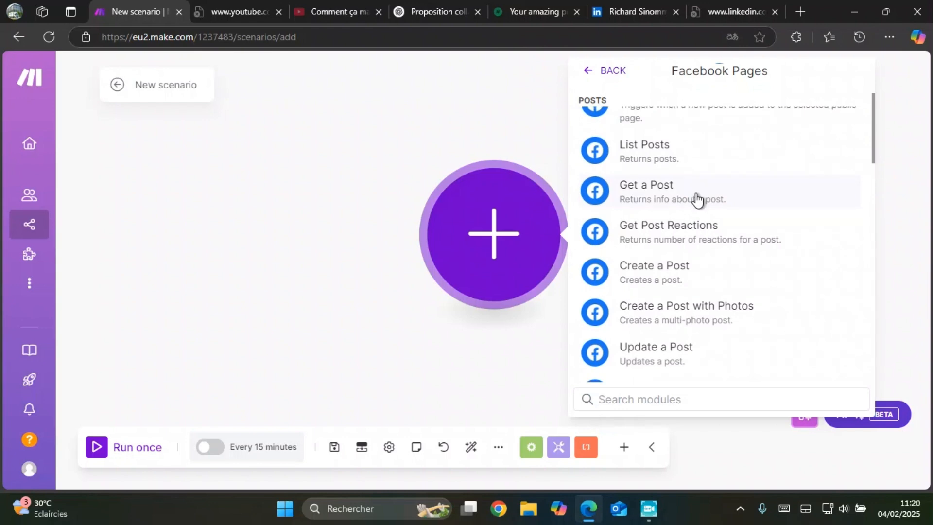
{"action": "scroll", "coordinate": [700, 206], "scroll_direction": "down", "scroll_amount": 6}
{"action": "scroll", "coordinate": [705, 216], "scroll_direction": "up", "scroll_amount": 3}
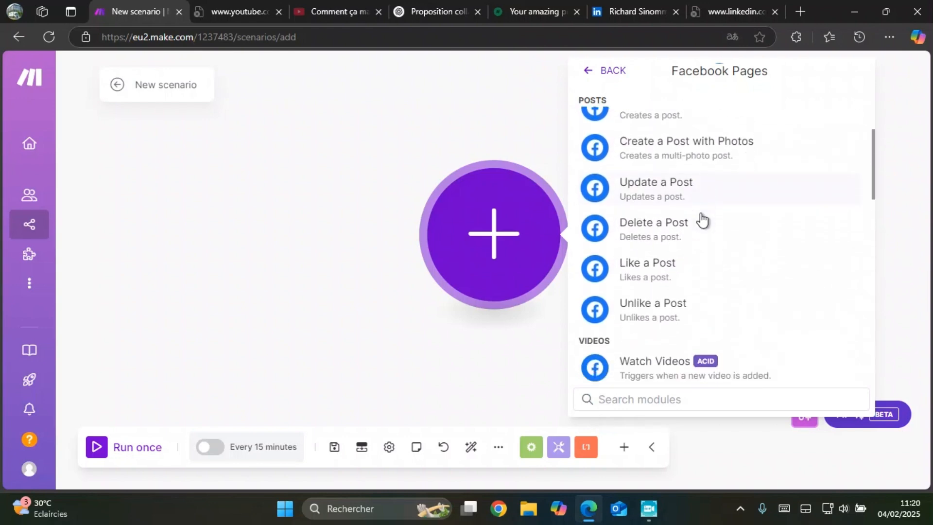
{"action": "scroll", "coordinate": [695, 226], "scroll_direction": "down", "scroll_amount": 7}
{"action": "scroll", "coordinate": [722, 185], "scroll_direction": "up", "scroll_amount": 1}
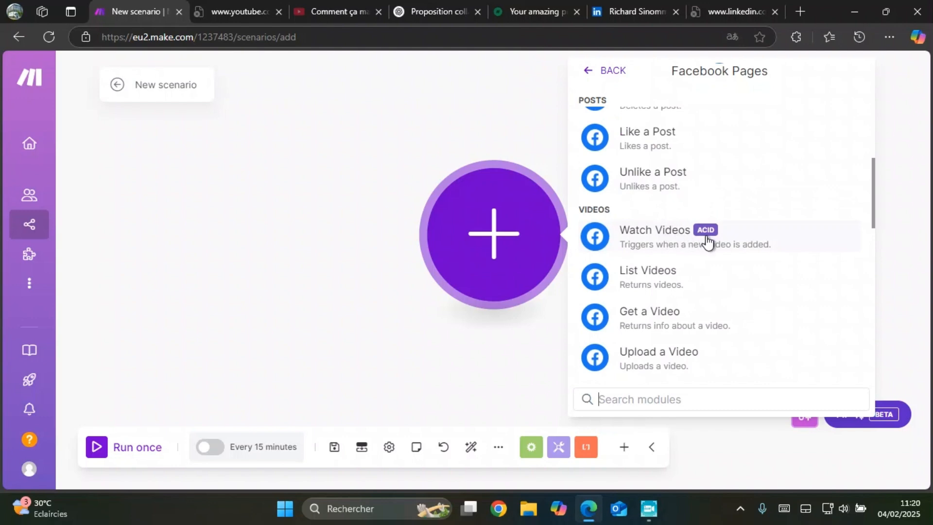
{"action": "scroll", "coordinate": [707, 239], "scroll_direction": "up", "scroll_amount": 3}
{"action": "scroll", "coordinate": [717, 242], "scroll_direction": "up", "scroll_amount": 3}
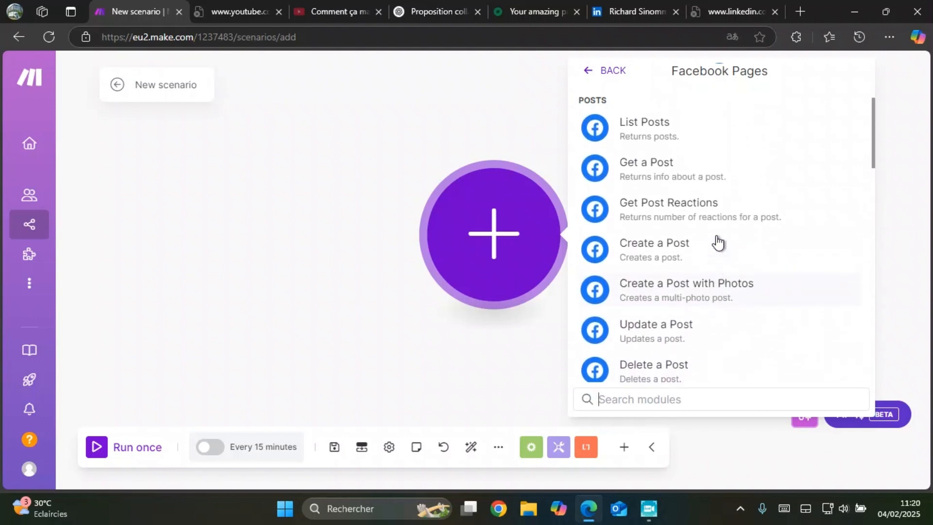
{"action": "left_click", "coordinate": [678, 254]}
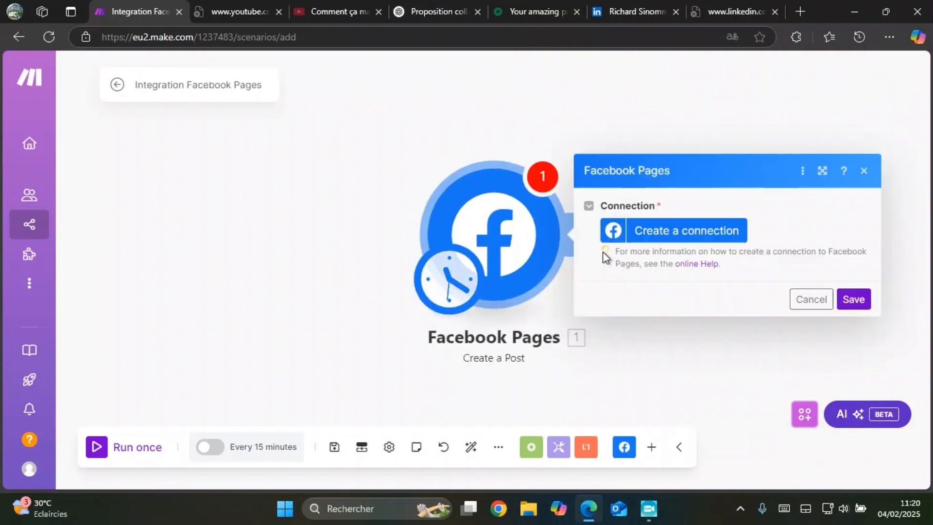
Step: Create the connection "My Facebook connection" for the module and authorize it with the already linked Facebook account
{"action": "left_click", "coordinate": [674, 235]}
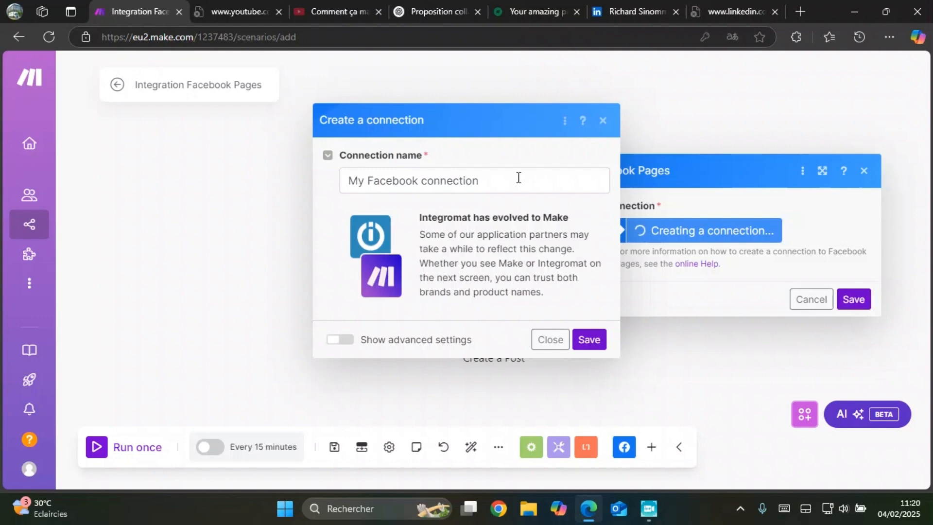
{"action": "left_click", "coordinate": [589, 339]}
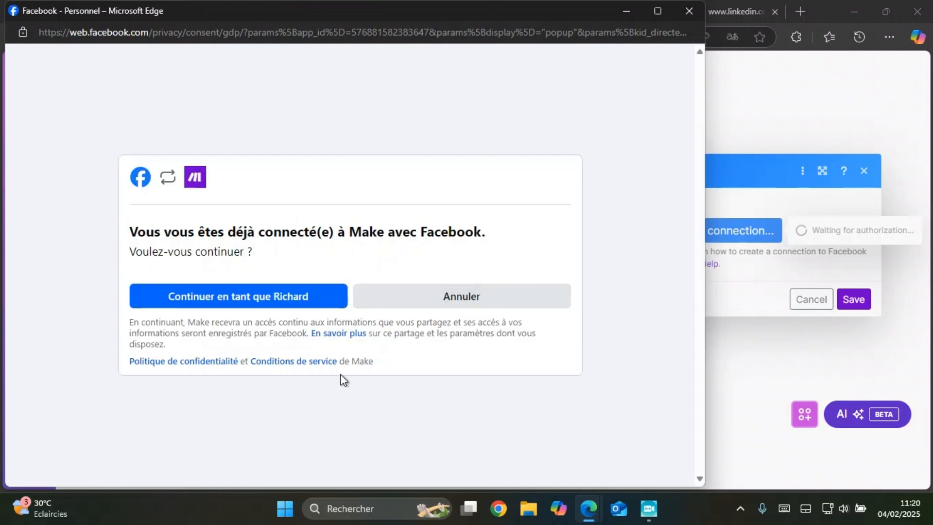
{"action": "left_click", "coordinate": [308, 302]}
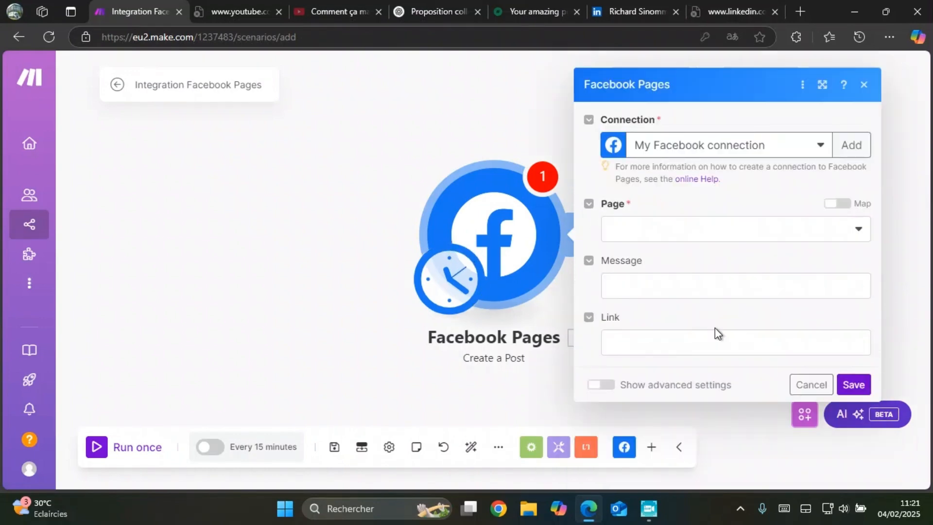
{"action": "left_click", "coordinate": [729, 237]}
{"action": "left_click", "coordinate": [704, 254]}
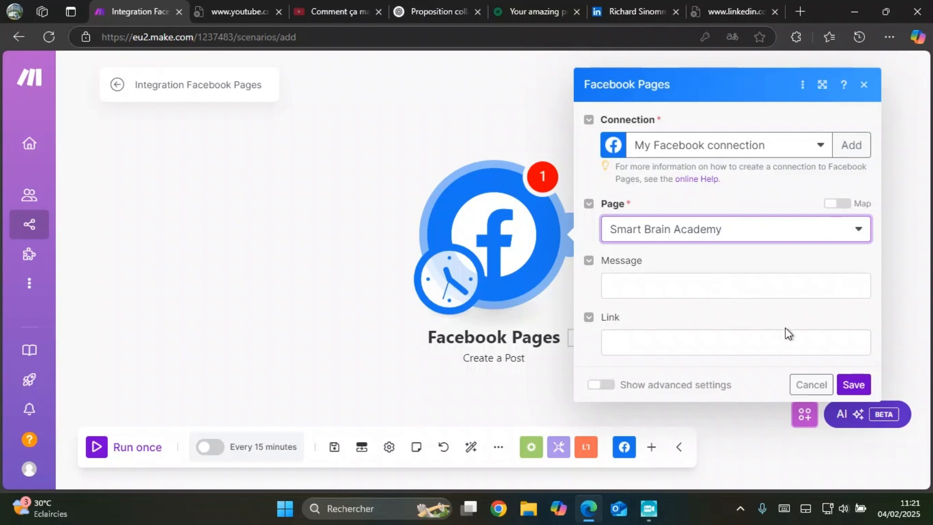
{"action": "left_click", "coordinate": [745, 288]}
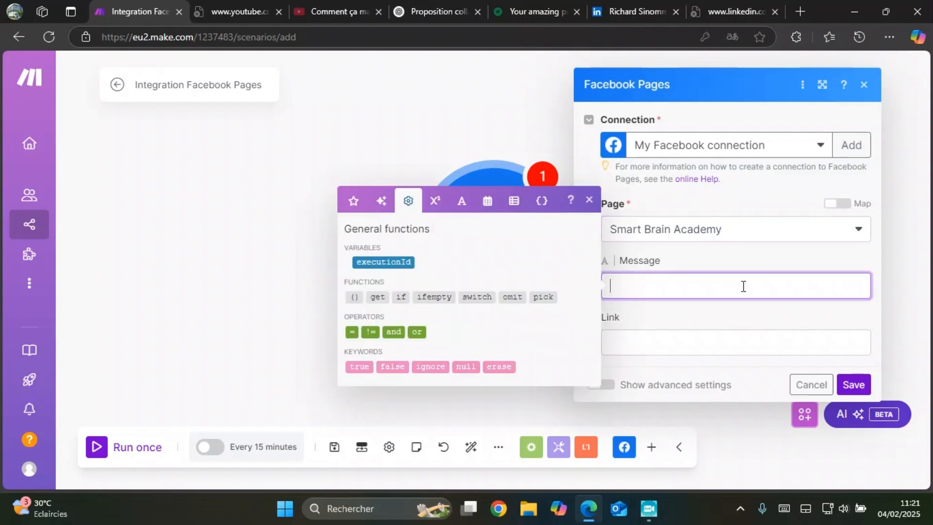
{"action": "left_click", "coordinate": [867, 92]}
{"action": "left_click", "coordinate": [868, 92]}
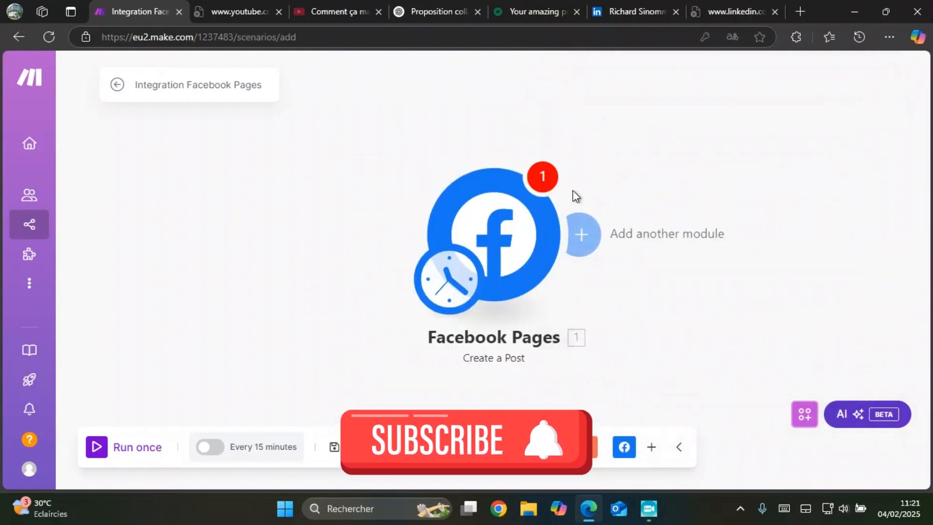